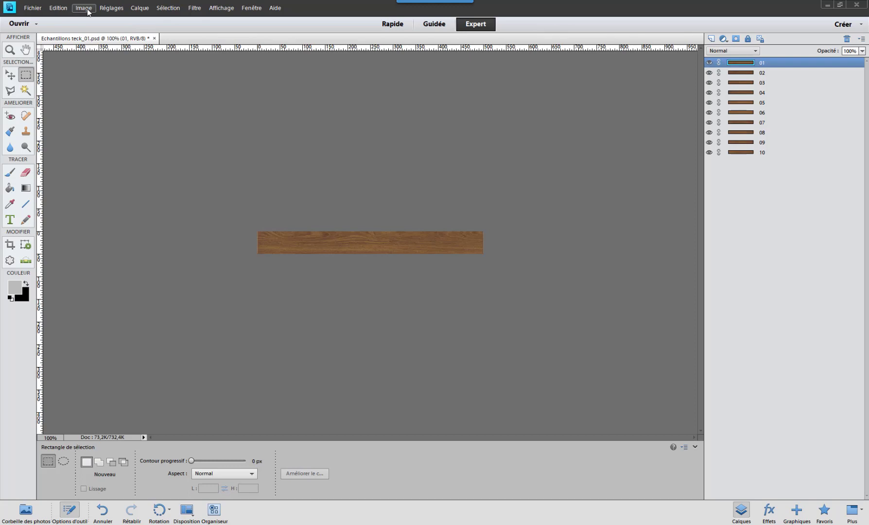
- Check the plank sample's pixel width and height in the image size settings without changing them
click(88, 11)
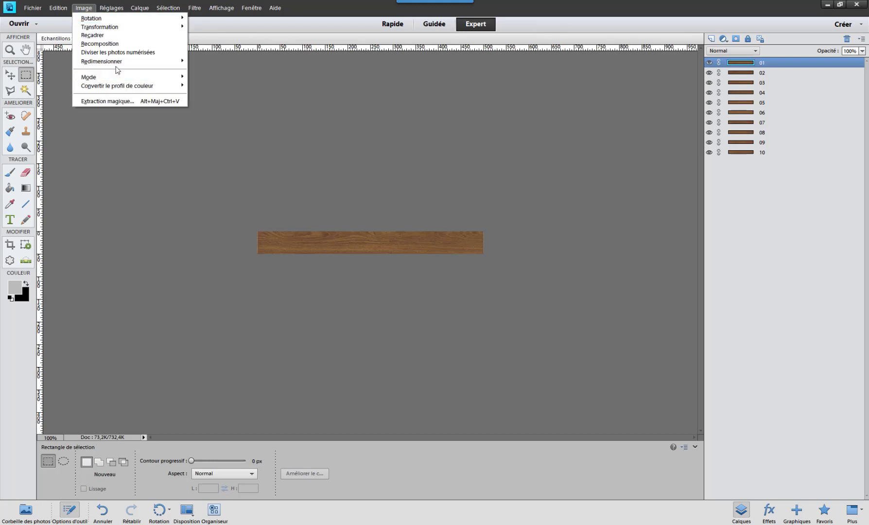
mouse_move(118, 62)
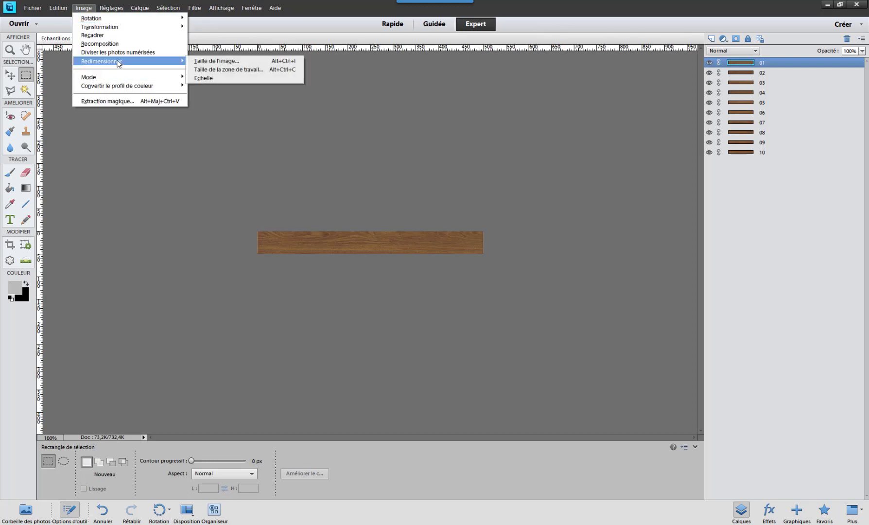
click(217, 61)
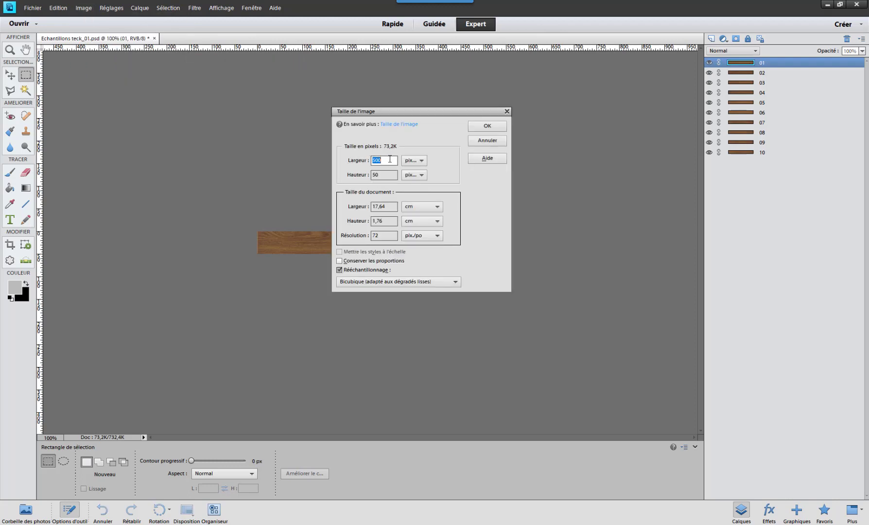
click(382, 174)
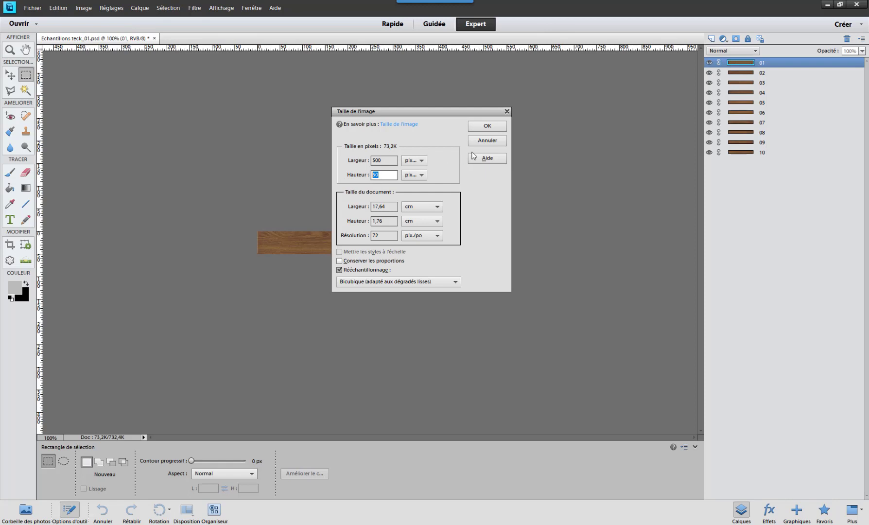
click(486, 142)
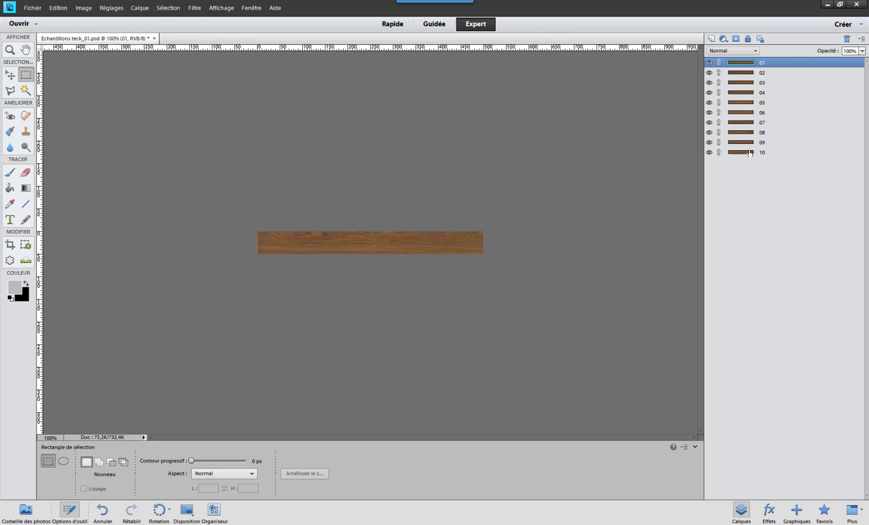
- Hide layers 01 to 10 one at a time to examine each teak plank sample
click(708, 62)
click(710, 72)
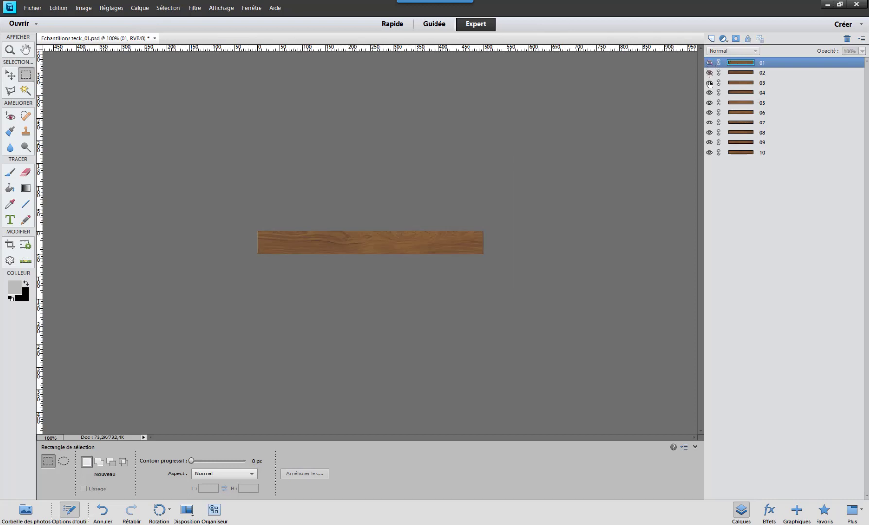
click(709, 83)
click(709, 92)
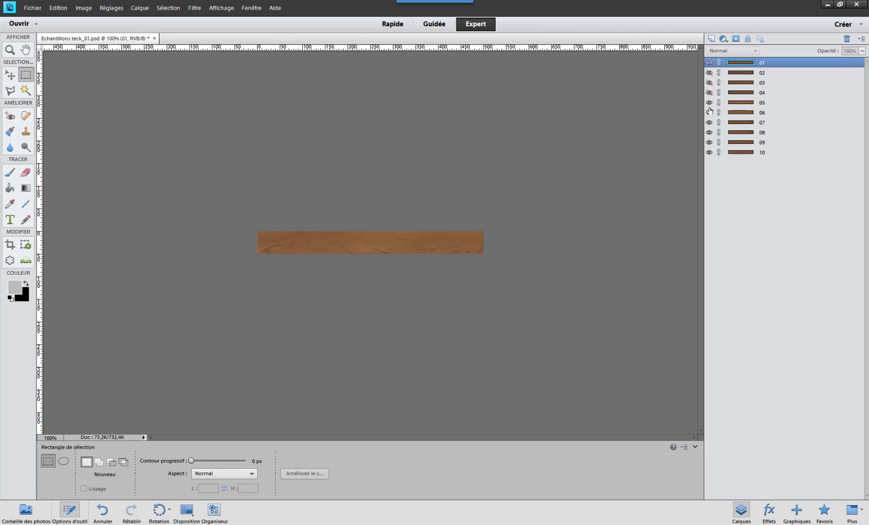
click(709, 102)
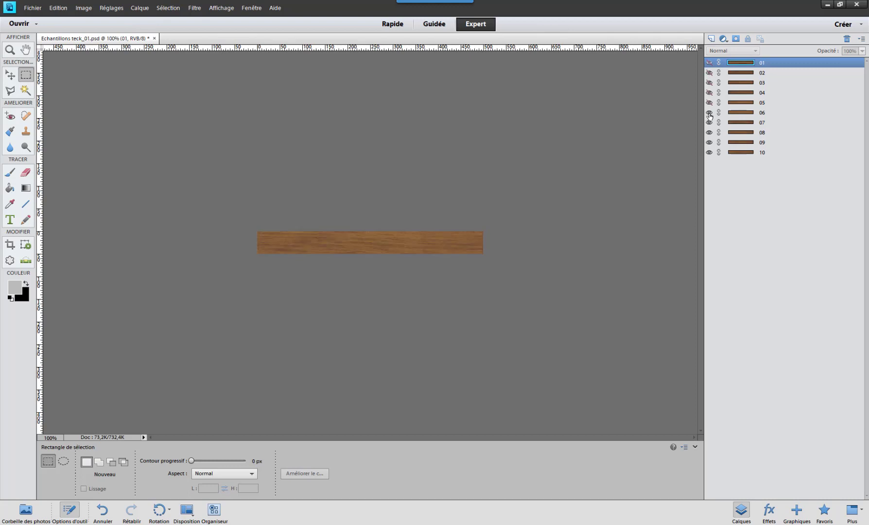
click(709, 113)
click(709, 123)
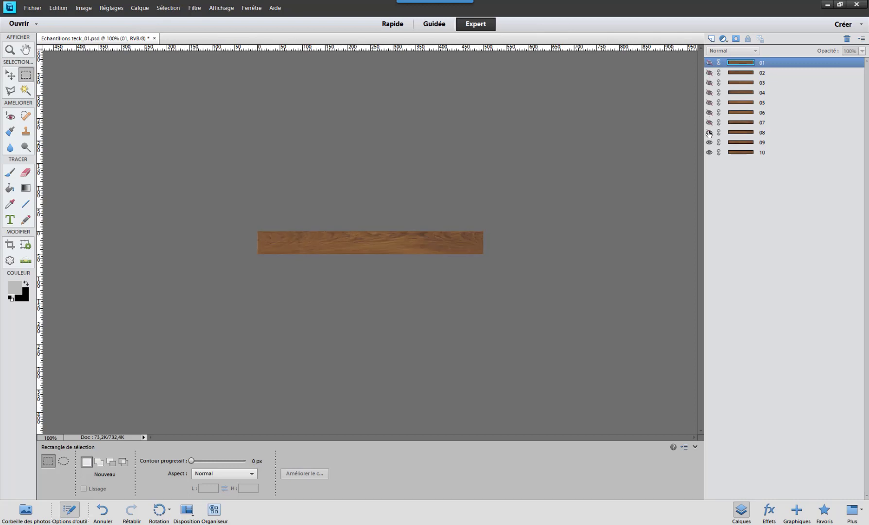
click(709, 132)
click(709, 142)
click(709, 152)
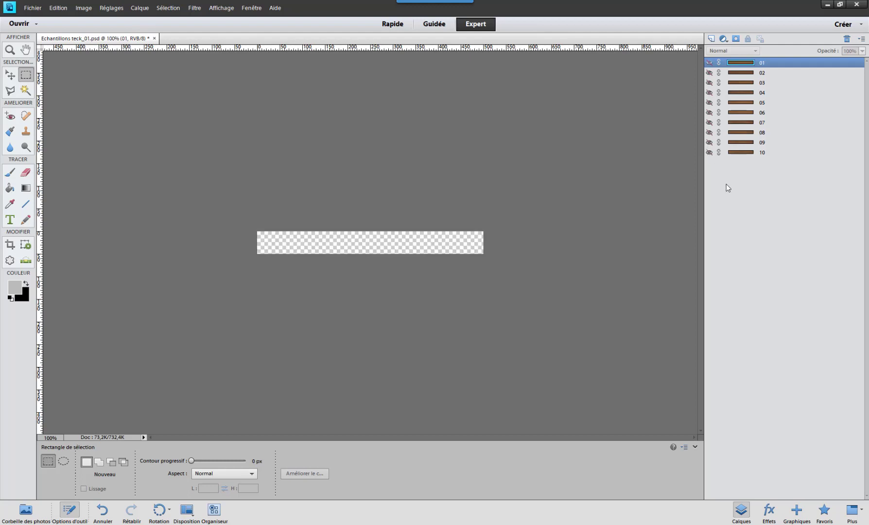
- Make all ten plank layers visible again
drag(709, 124, 709, 152)
click(710, 112)
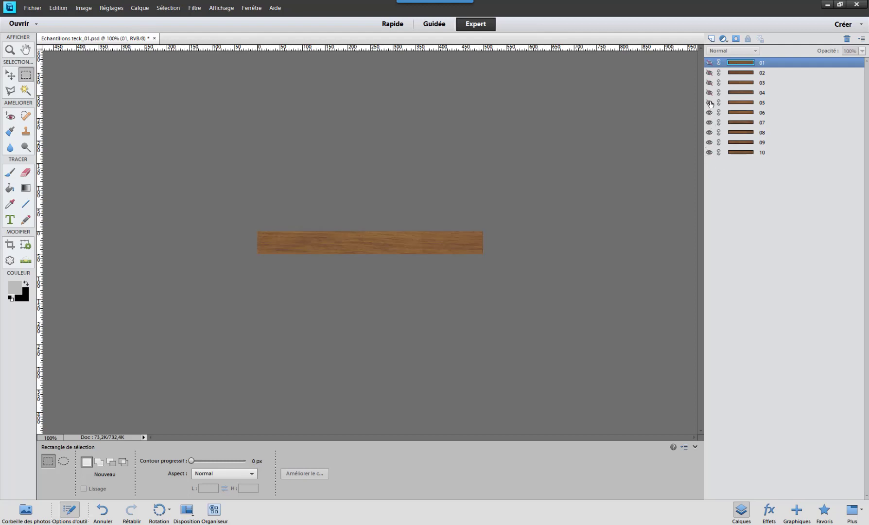
drag(709, 103, 709, 62)
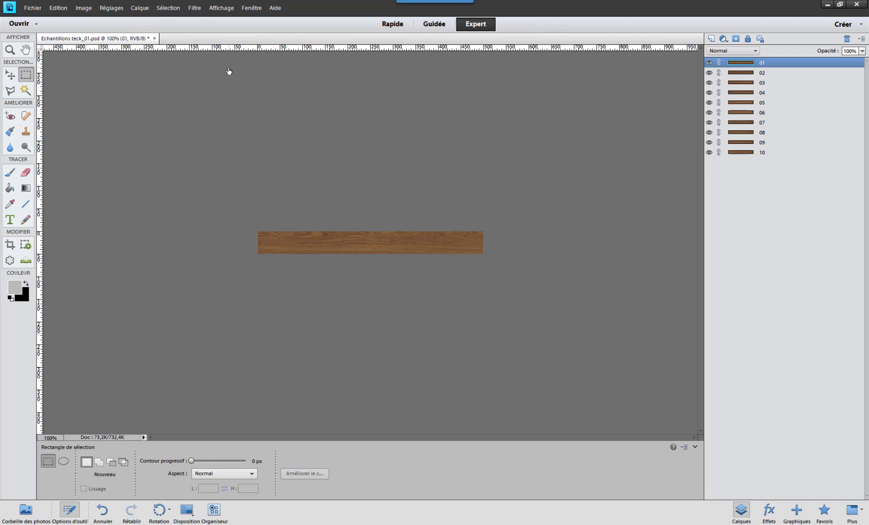
- Create a blank 1000 x 1000 pixel RGB document at 72 pixels per inch with a white background
click(32, 8)
mouse_move(47, 20)
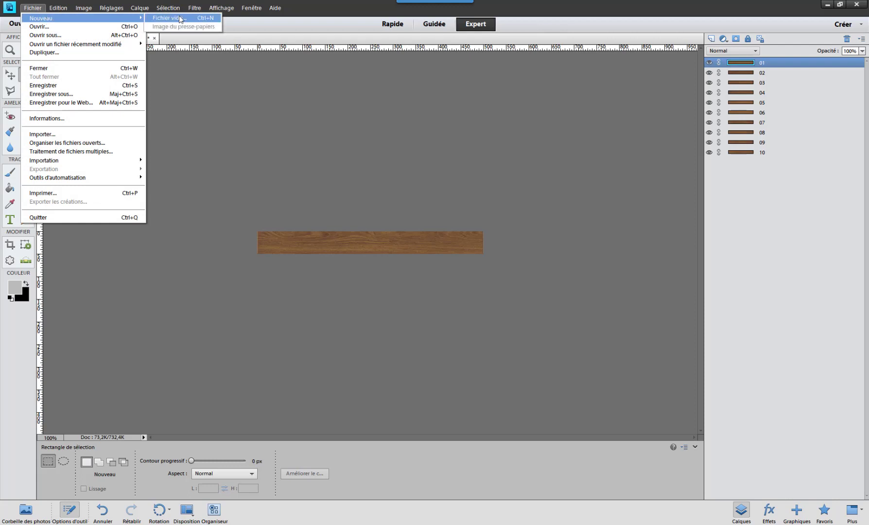
click(181, 19)
drag(390, 131, 381, 114)
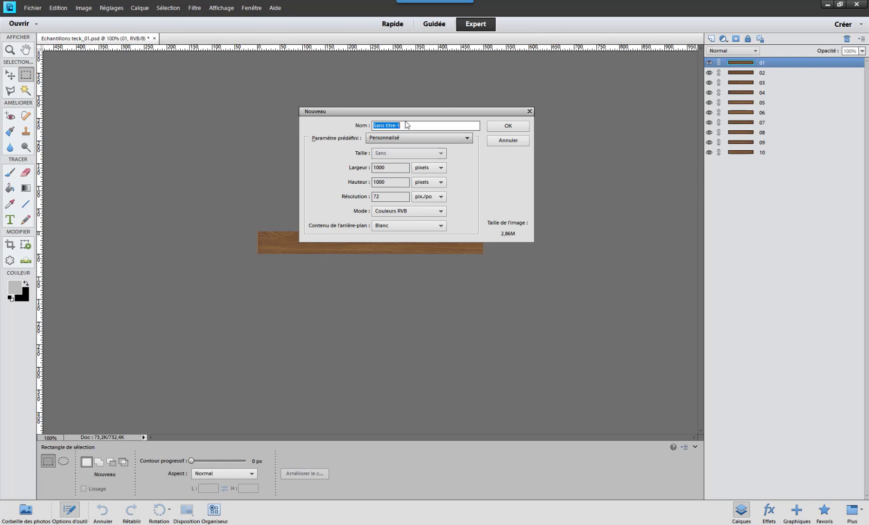
drag(407, 112, 396, 84)
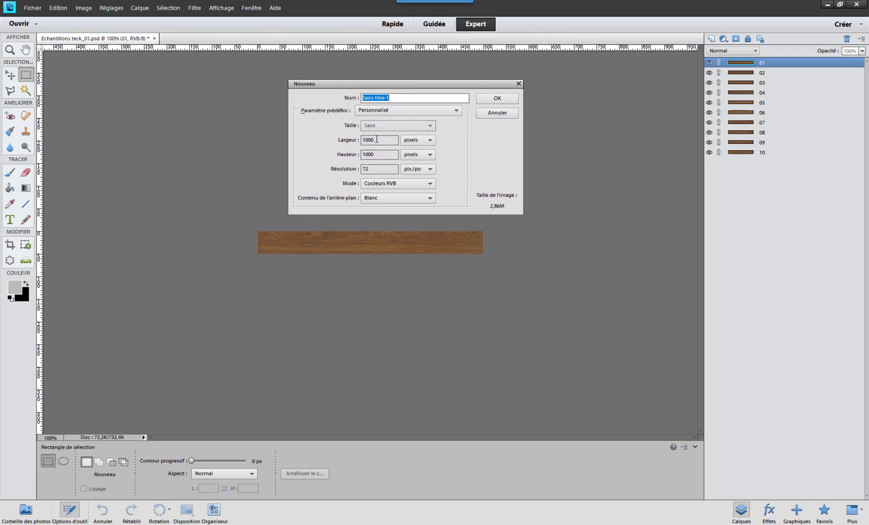
click(376, 140)
click(378, 154)
click(385, 142)
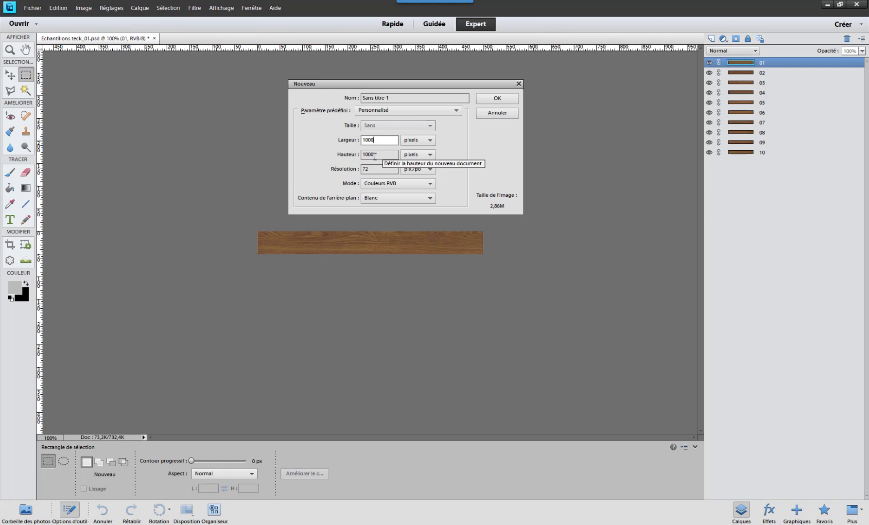
drag(381, 87, 384, 92)
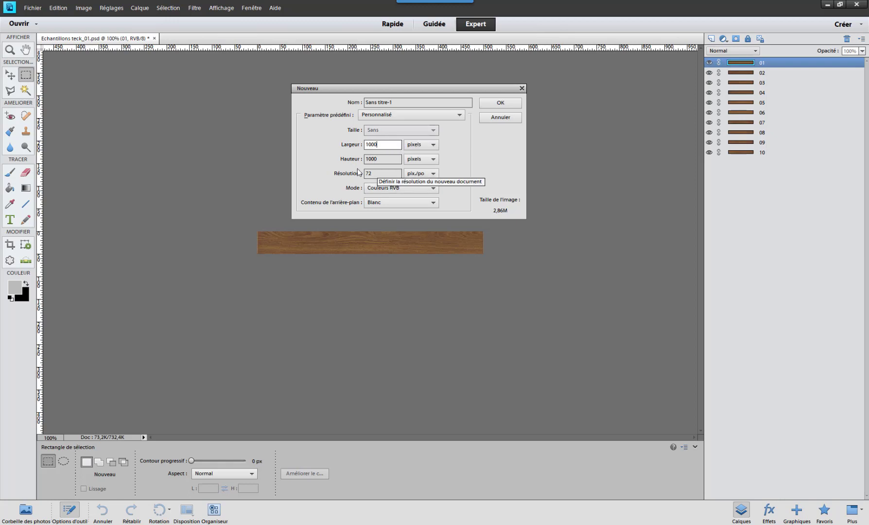
drag(400, 89, 395, 85)
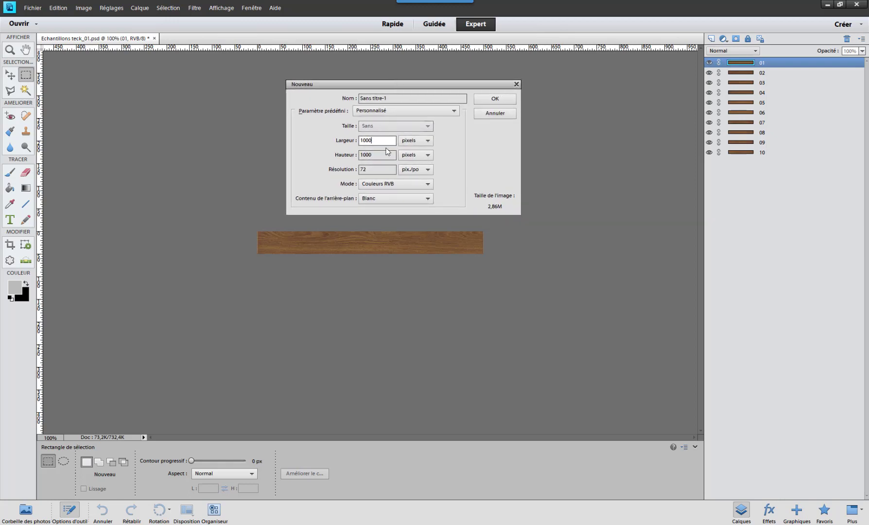
click(495, 99)
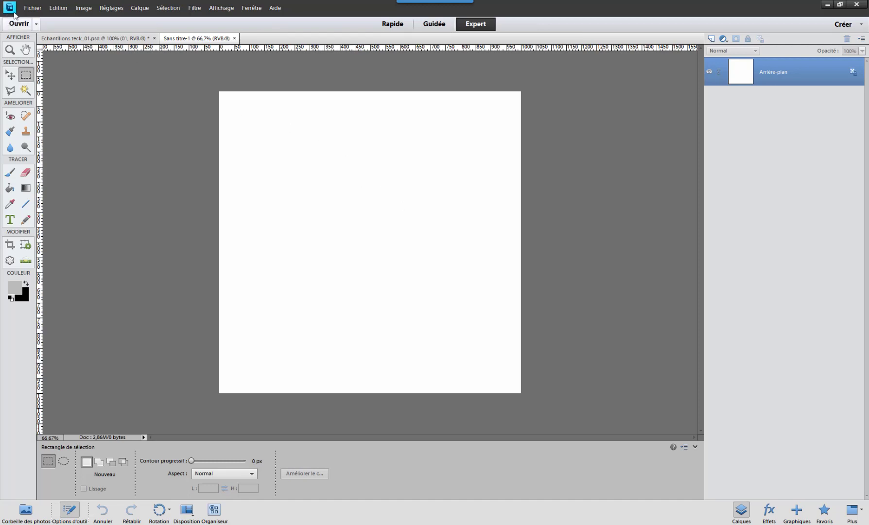
- Save the new document in the Echantillons folder in Photoshop format as "Plancher bois_teck bresilien_2000x2000mm_01.psd"
click(33, 8)
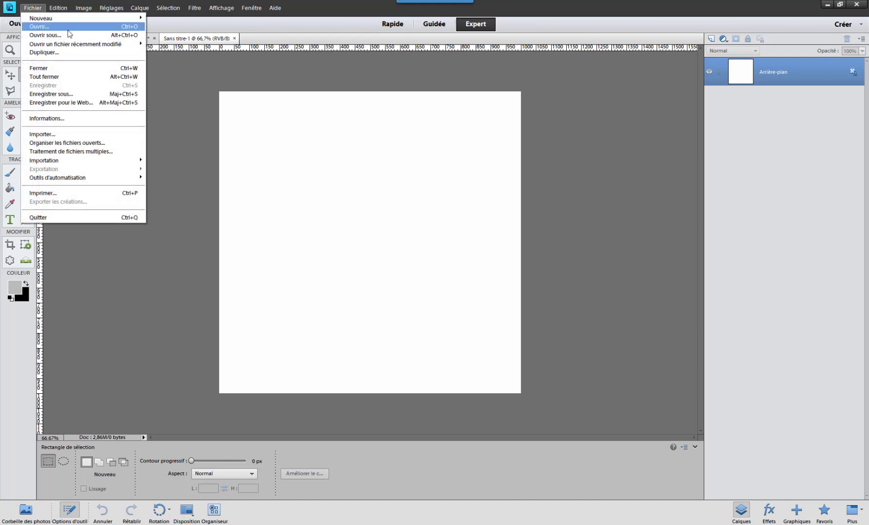
click(79, 94)
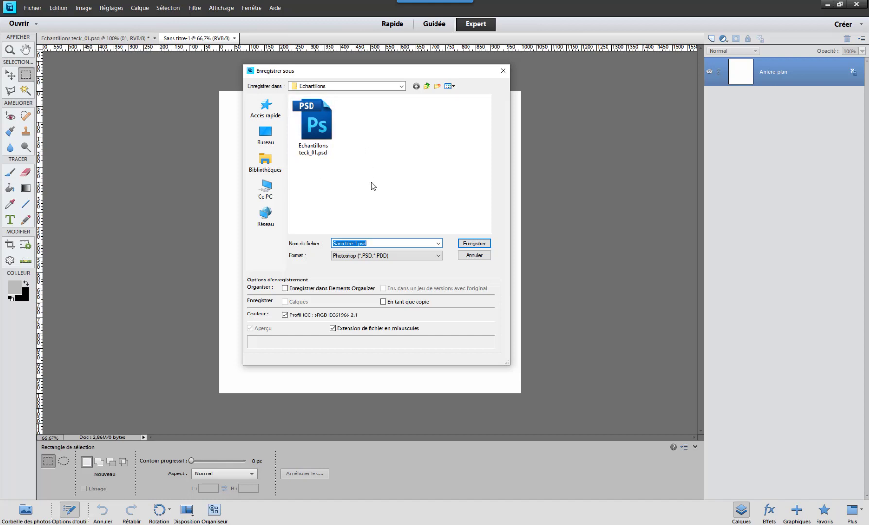
drag(355, 243, 359, 243)
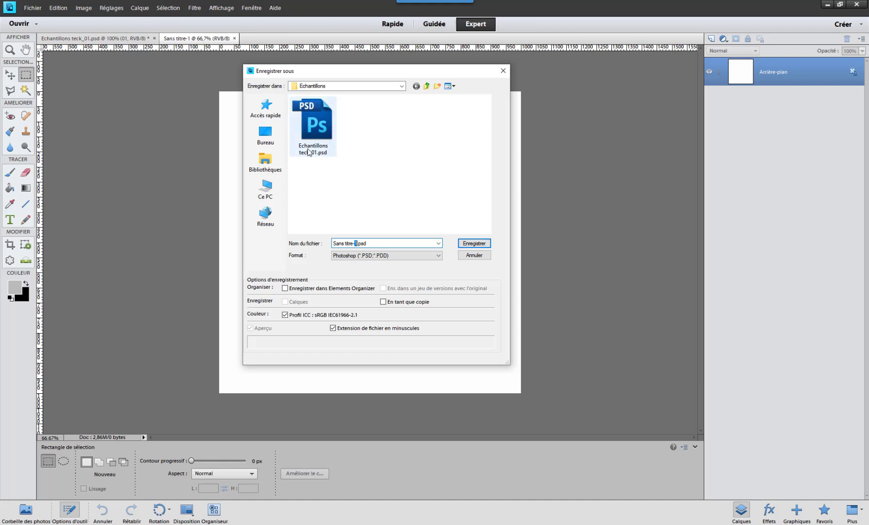
drag(354, 249, 302, 241)
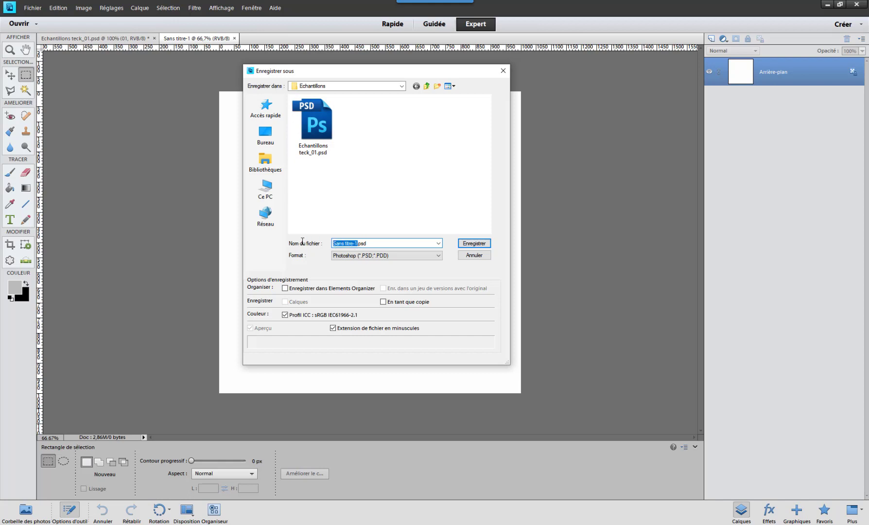
text(Plancher bois_)
text(tech)
key(BackSpace)
text(k bresilien_)
text(2000x)
text(2000)
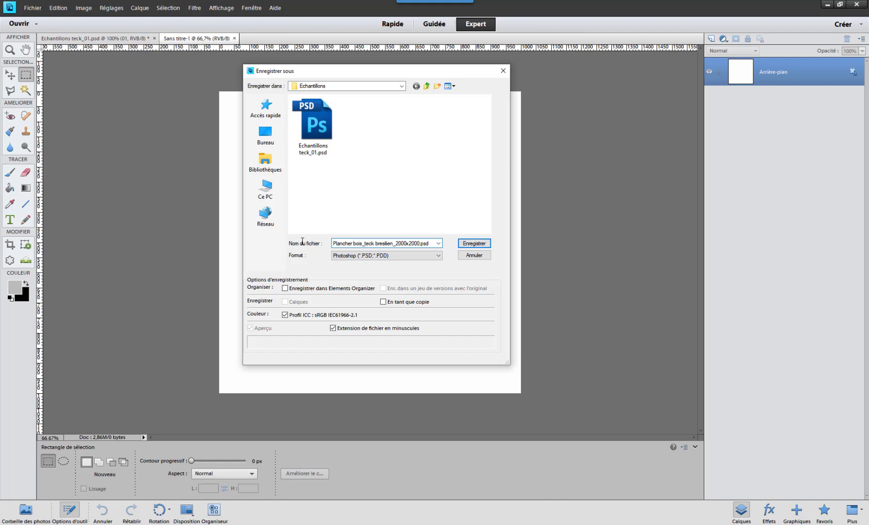
text(m_01)
key(BackSpace)
key(BackSpace)
key(BackSpace)
text(m_01)
click(484, 244)
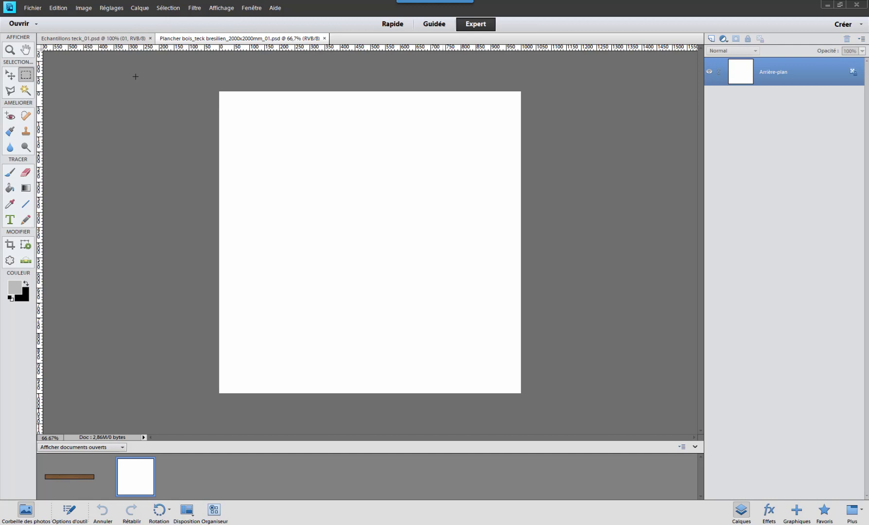
- Try copying the whole plank on layer 01 into the white floor document, and delete the pasted layer
click(92, 39)
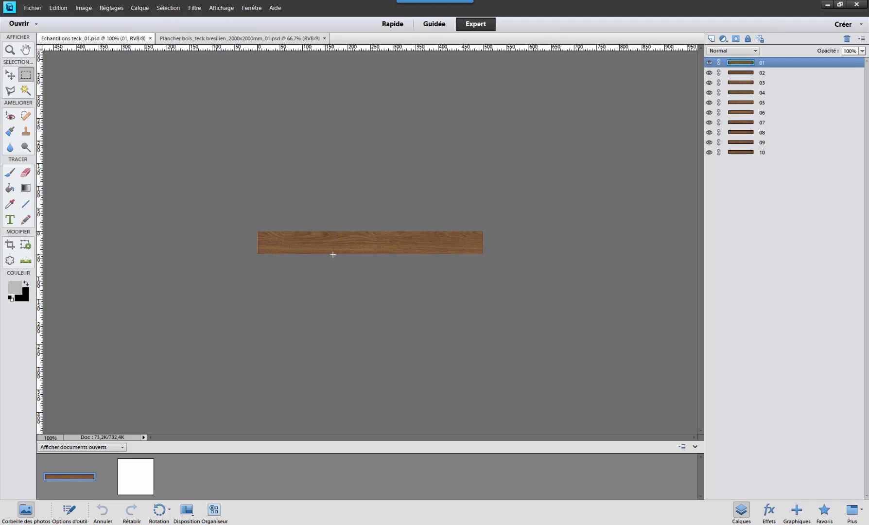
key(ctrl+a)
click(213, 39)
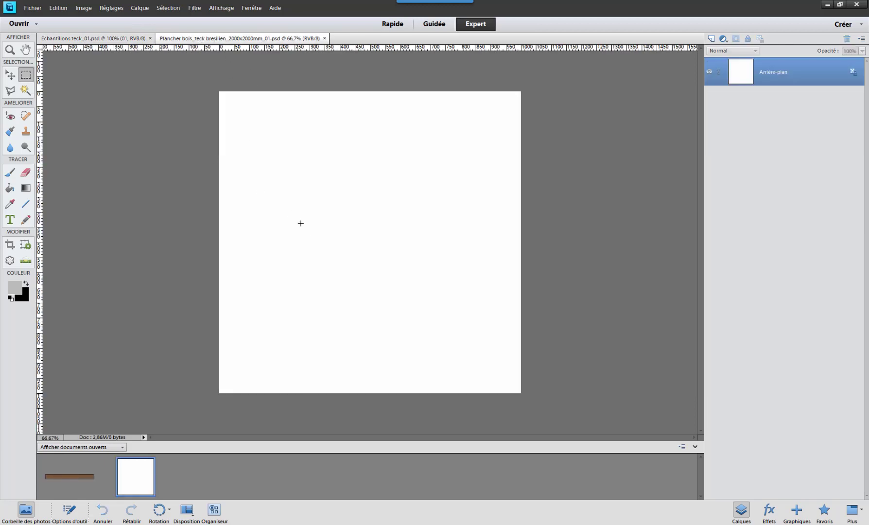
key(ctrl+v)
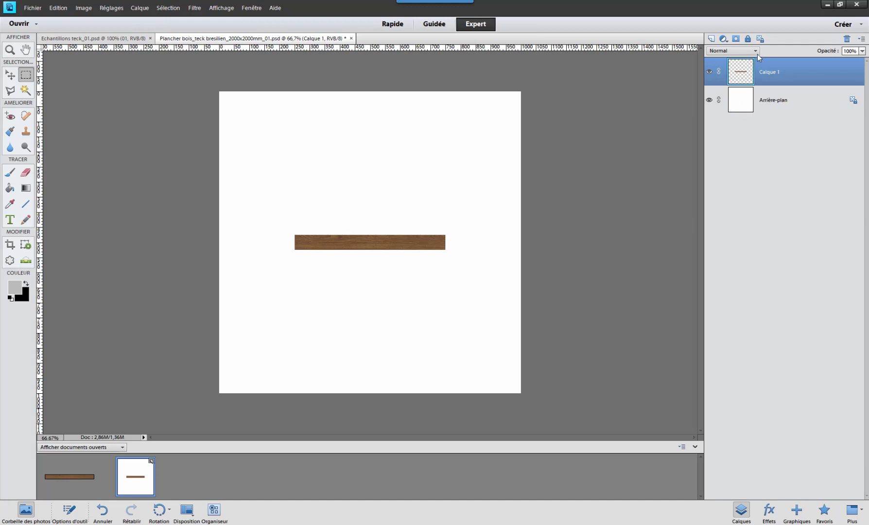
drag(768, 74, 845, 40)
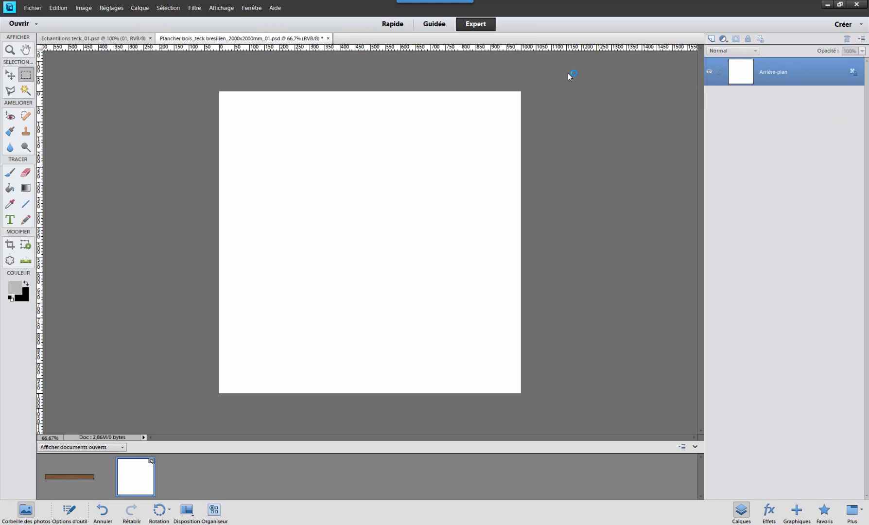
- Duplicate all ten plank layers from Echantillons teck_01.psd into the document Plancher bois_teck bresilien_2000x2000mm_01.psd
click(99, 39)
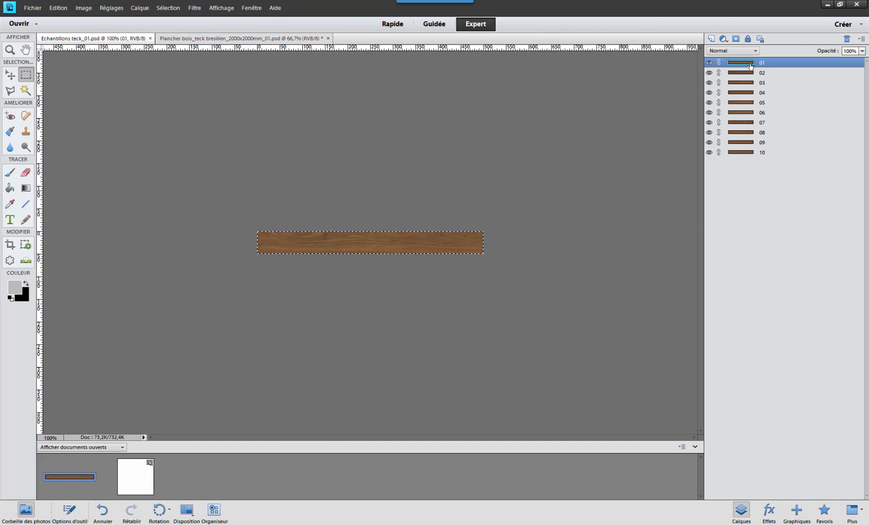
shift+click(744, 153)
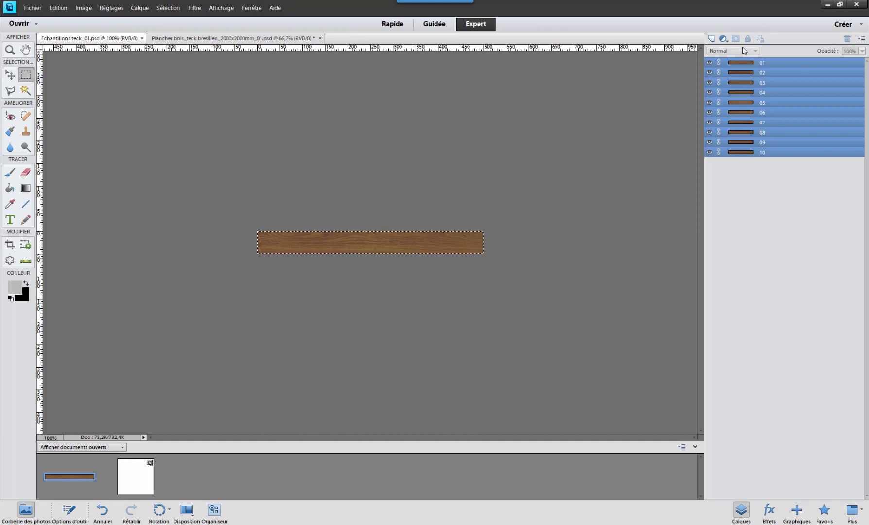
right_click(738, 65)
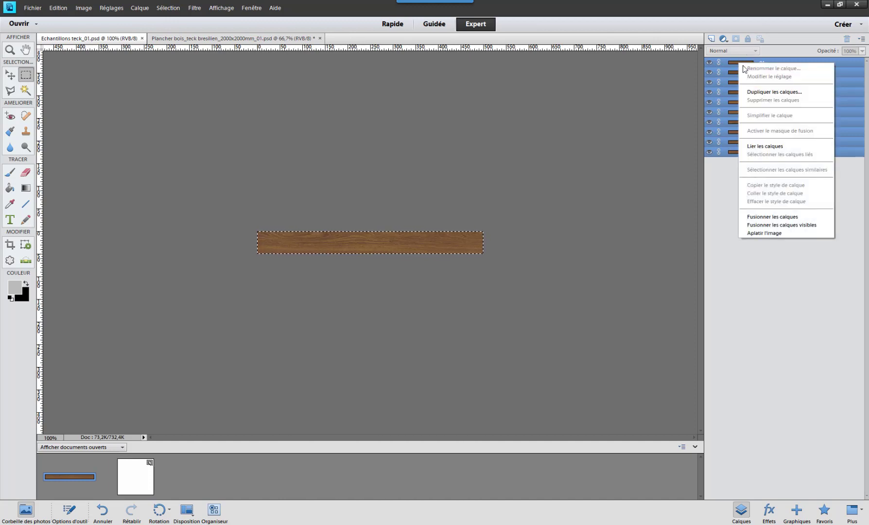
click(794, 93)
drag(391, 120, 383, 118)
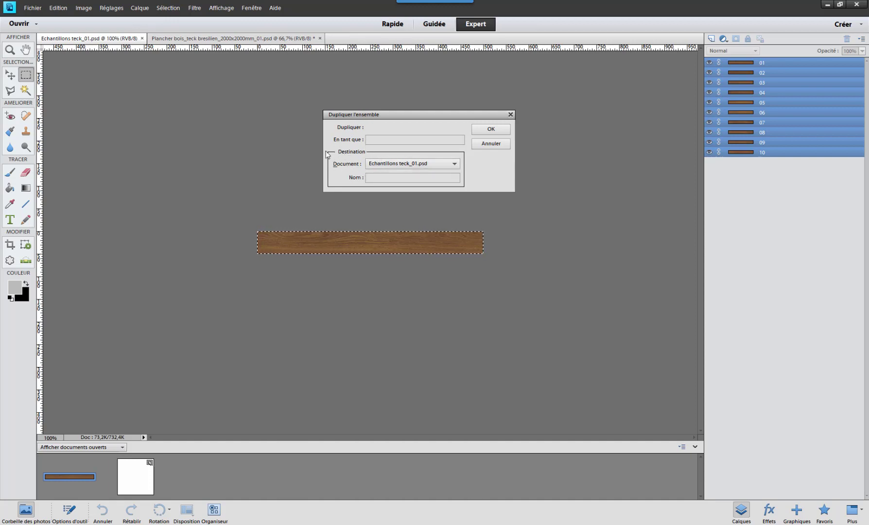
click(401, 165)
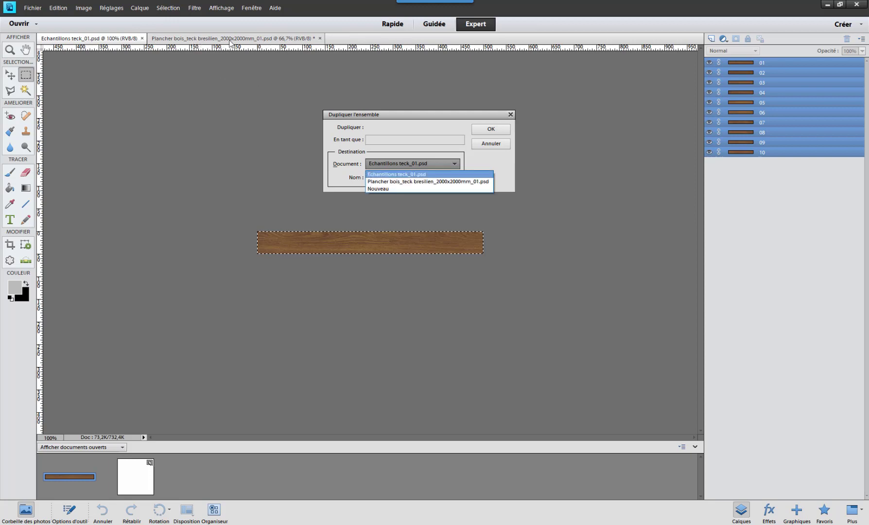
click(396, 181)
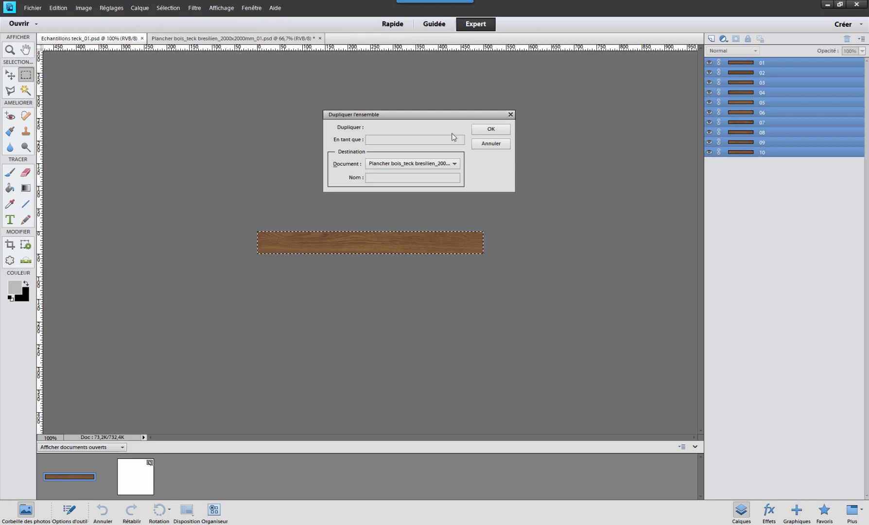
click(491, 129)
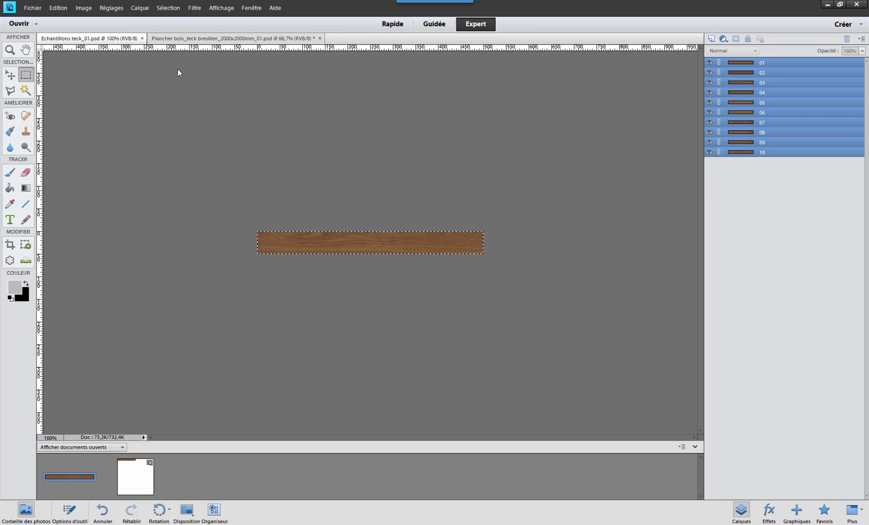
- Delete the white Arrière-plan layer from the floor document, keeping only plank layers 01 to 10
click(215, 39)
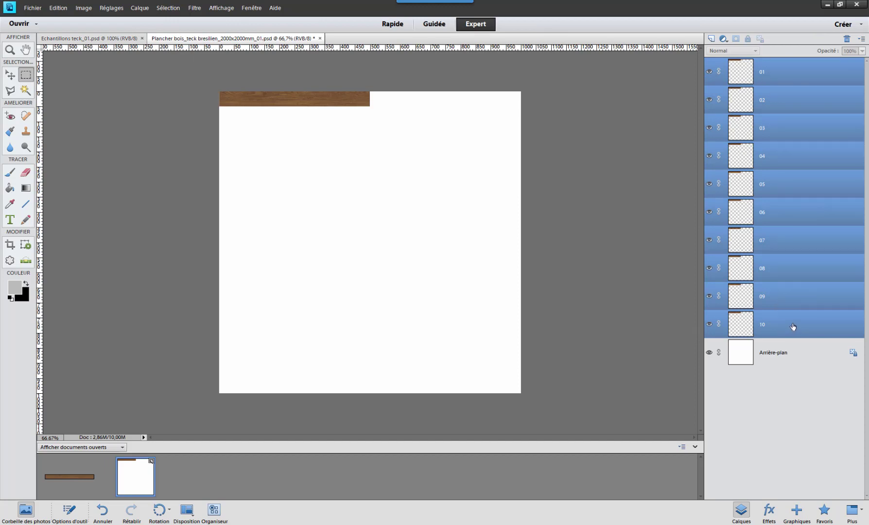
click(770, 331)
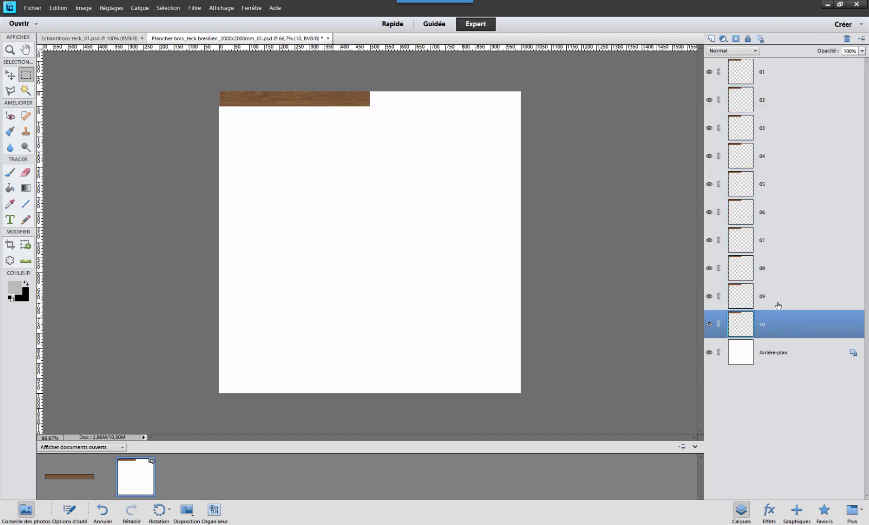
click(768, 74)
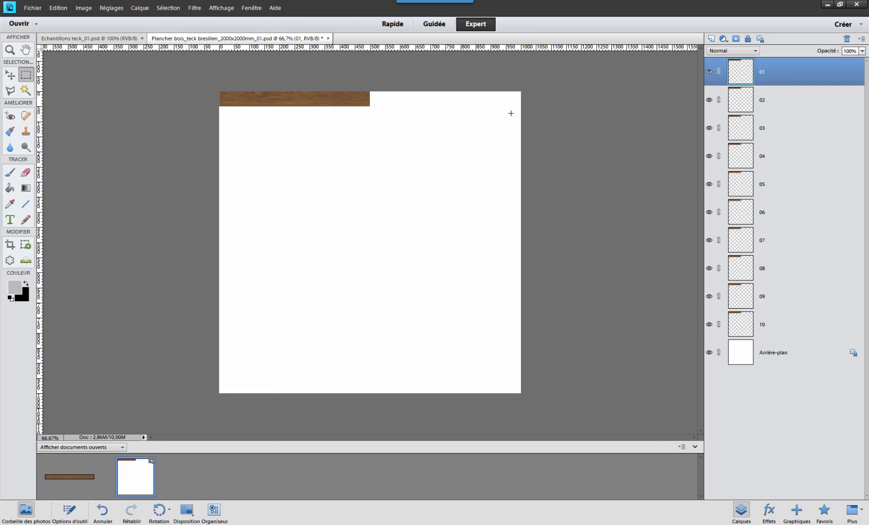
click(764, 356)
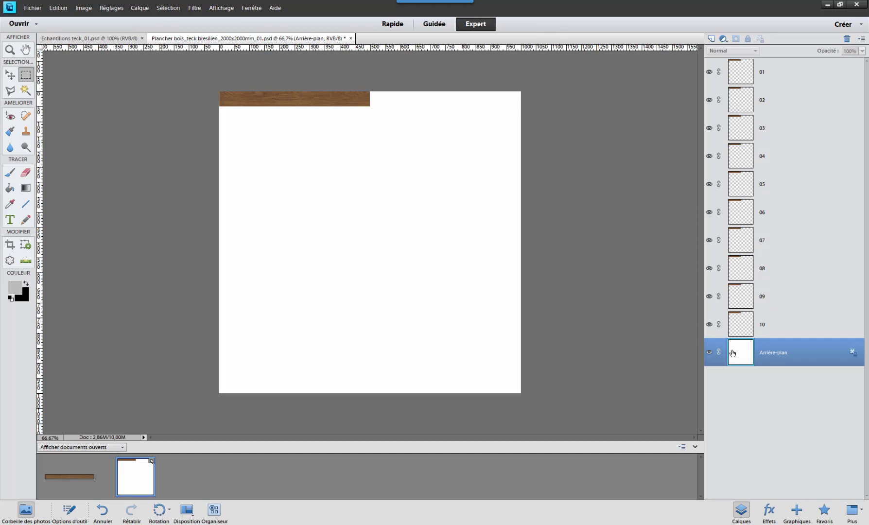
drag(743, 355, 846, 38)
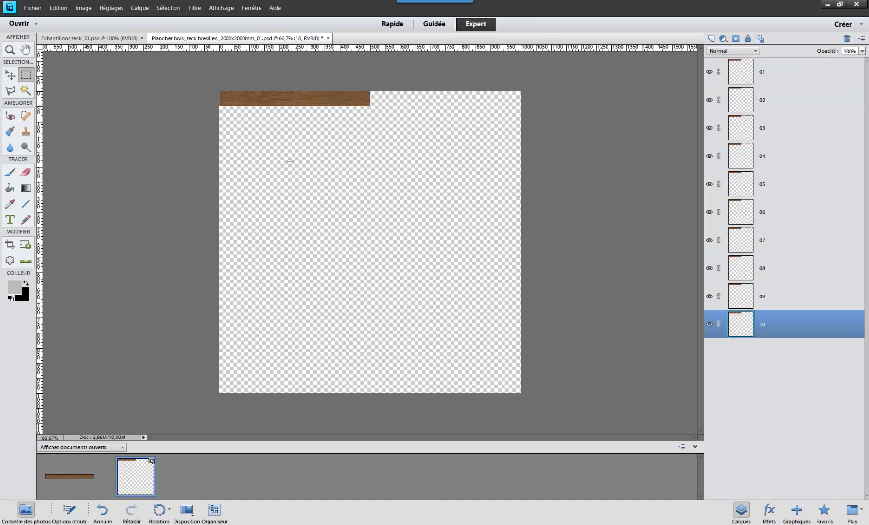
- Move plank 01 to the canvas's lower-left corner and plank 02 to its lower-right corner, end to end
click(10, 76)
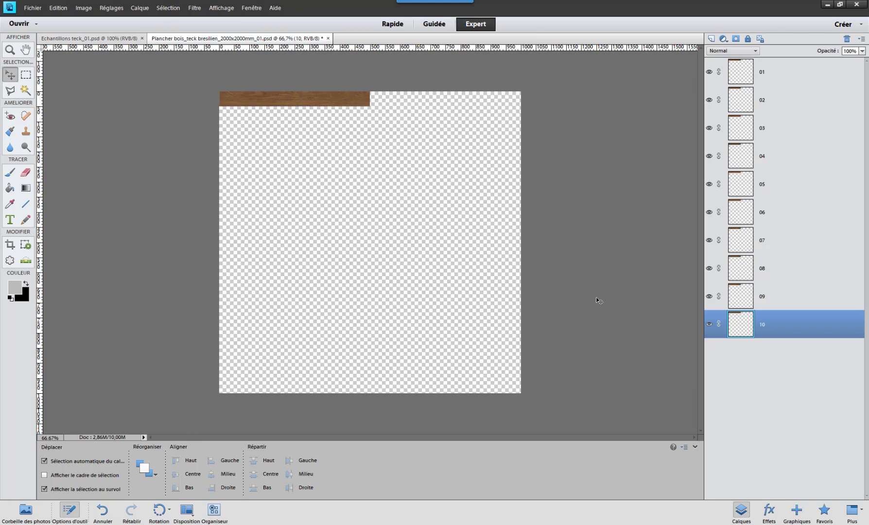
click(763, 71)
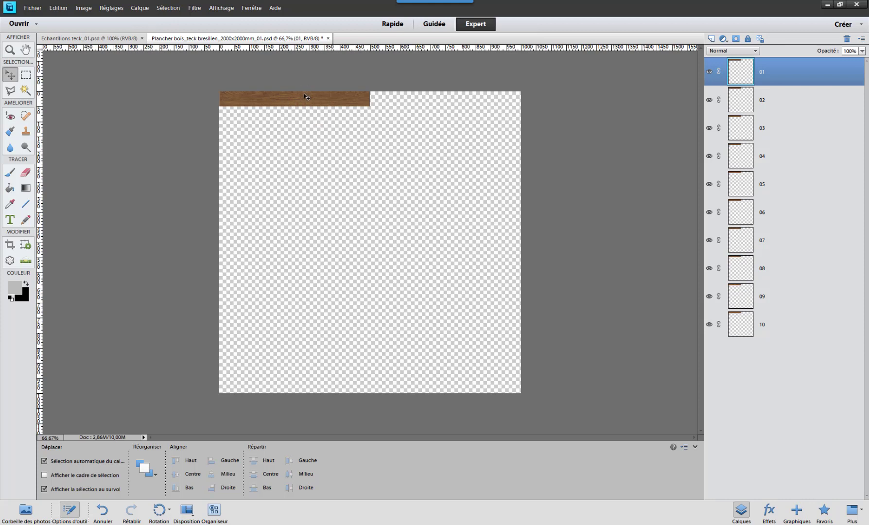
drag(302, 100, 303, 386)
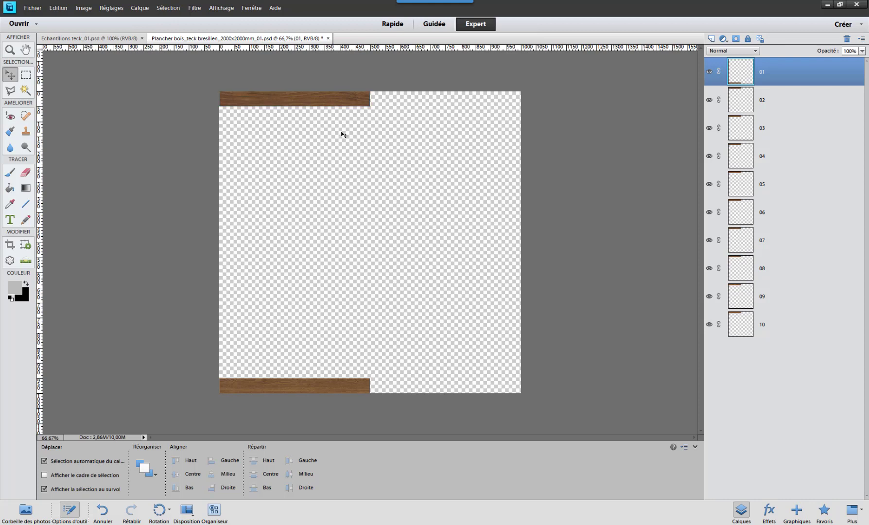
click(309, 103)
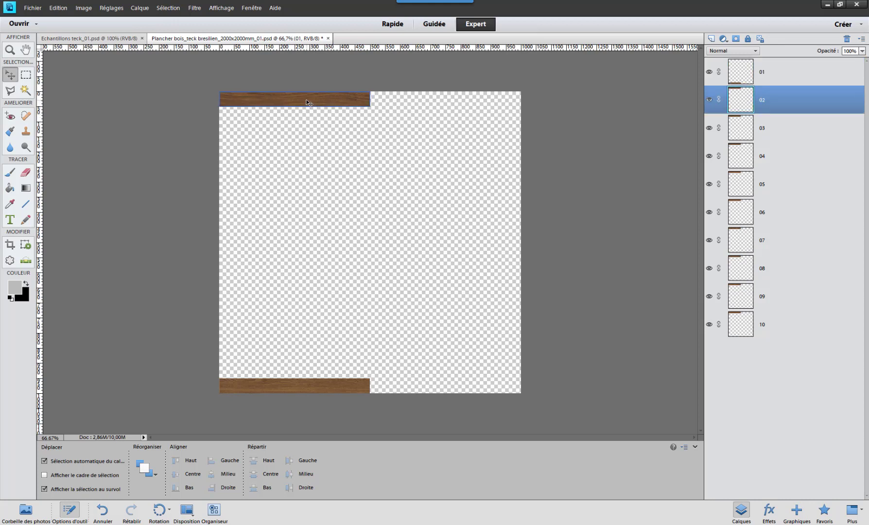
drag(308, 102, 350, 139)
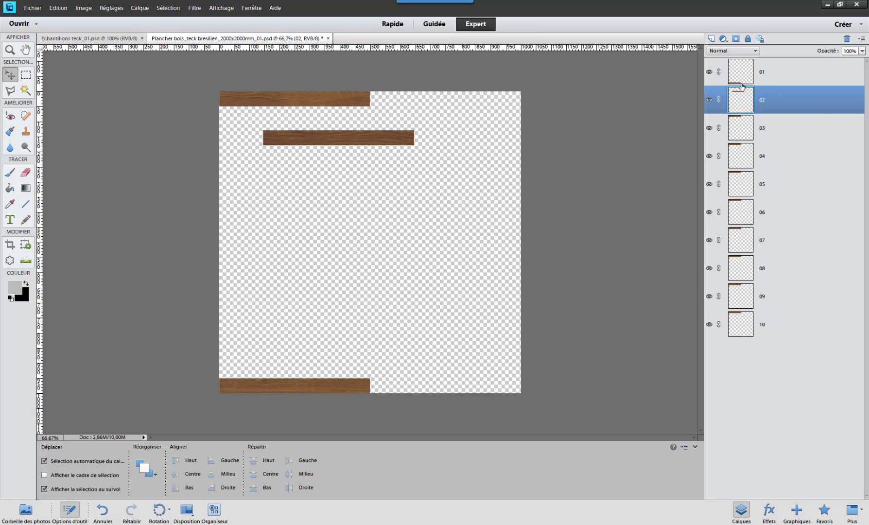
drag(368, 144, 425, 199)
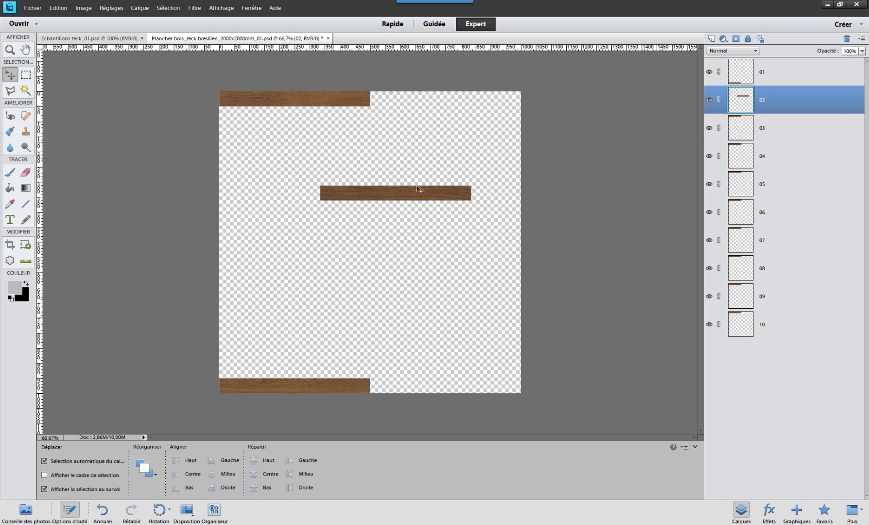
drag(393, 199, 441, 389)
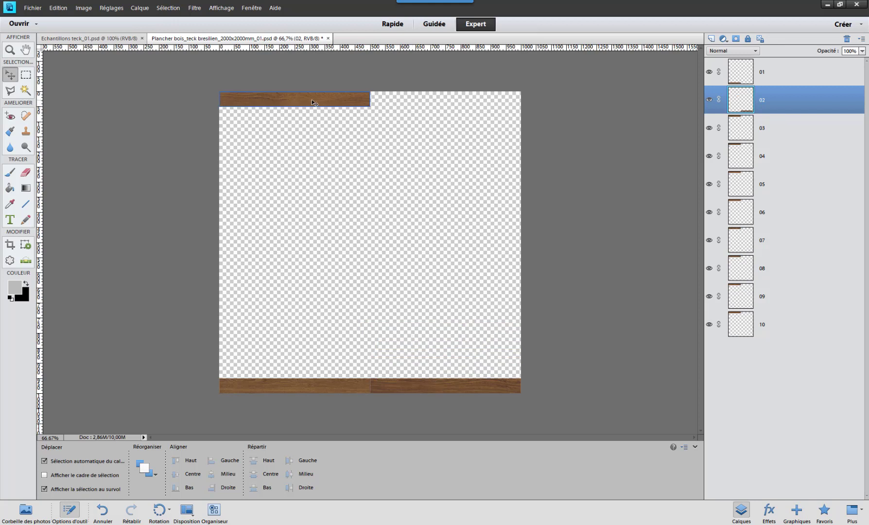
- Stack planks 03 to 10 in pairs above the first row, odd numbers in the left half and even numbers in the right half
drag(309, 98, 310, 370)
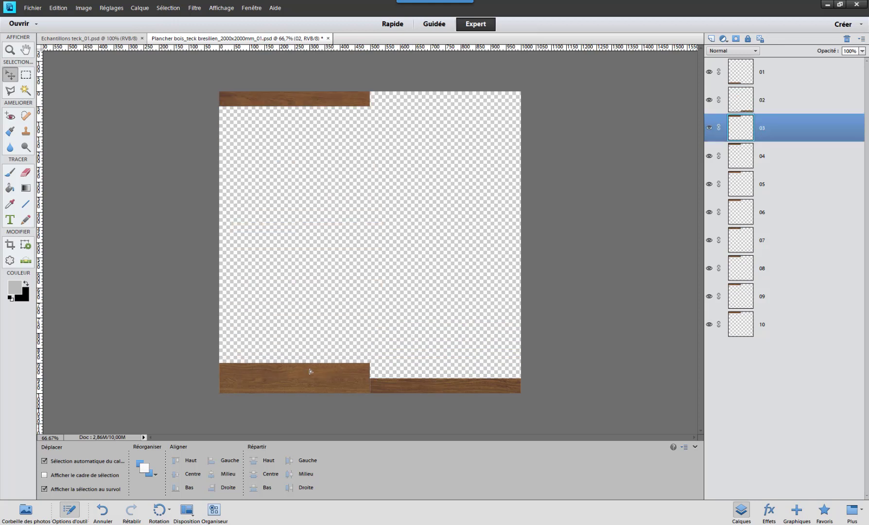
drag(289, 100, 437, 372)
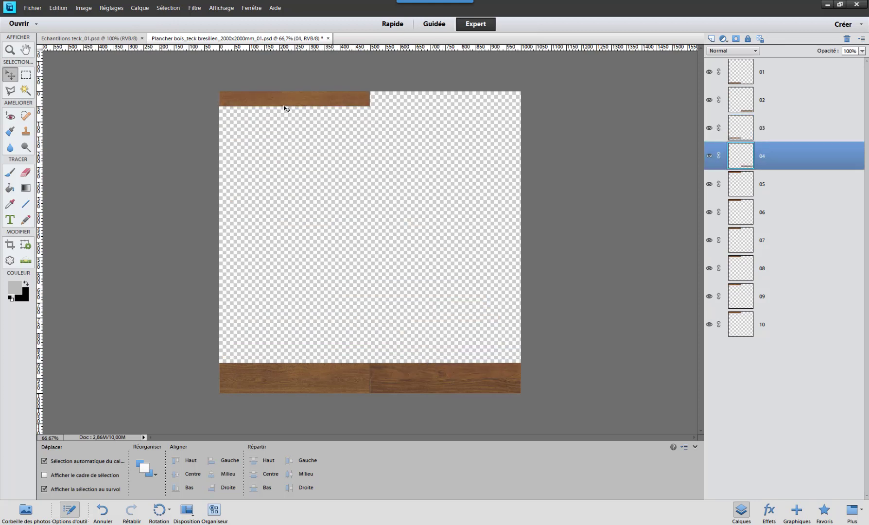
drag(284, 104, 287, 358)
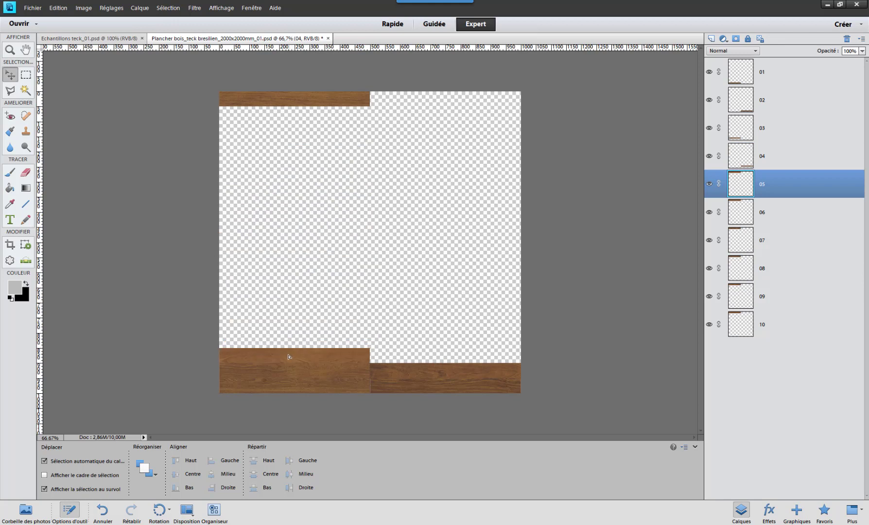
drag(267, 107, 425, 368)
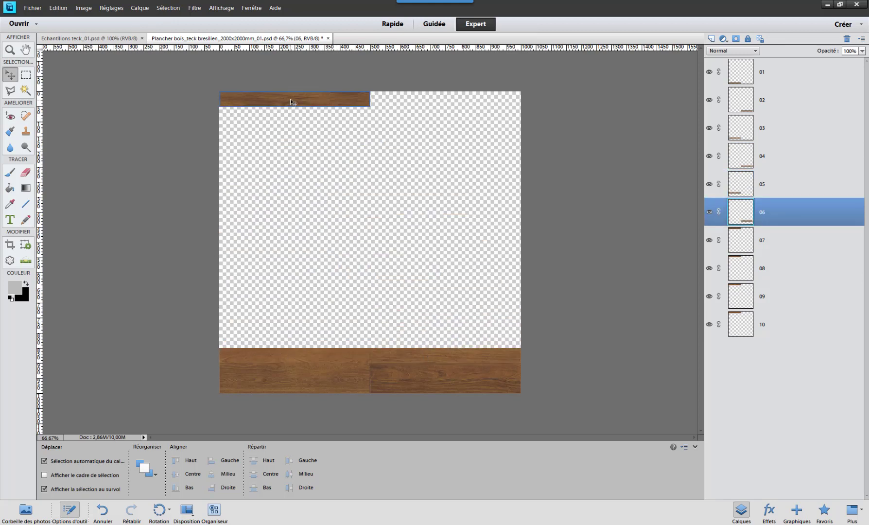
drag(289, 99, 292, 343)
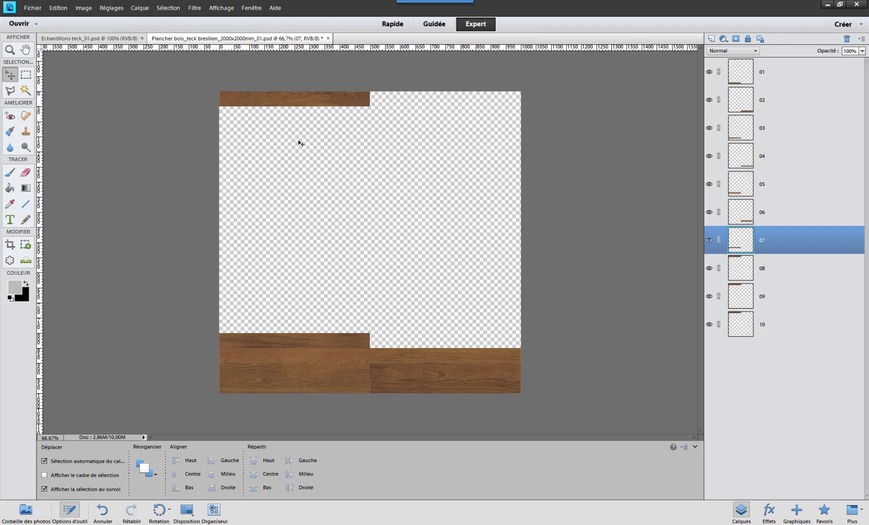
drag(294, 106, 444, 343)
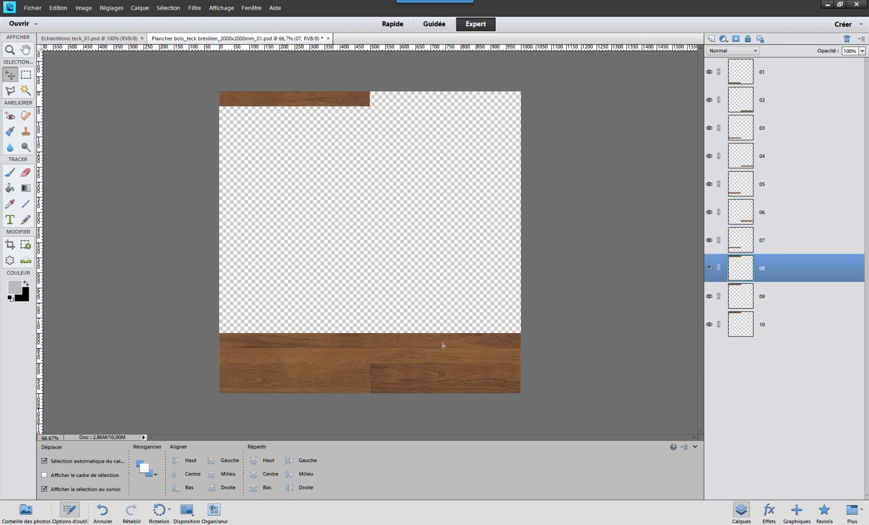
drag(285, 101, 287, 334)
drag(284, 96, 439, 324)
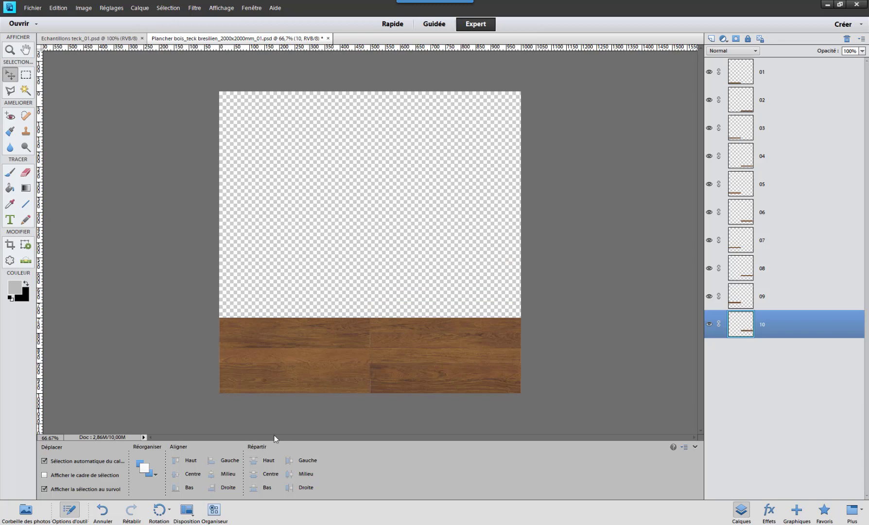
- Examine the joints between the placed planks and check the snapping options for guides and grid
scroll(250, 388, up, 1)
key(space)
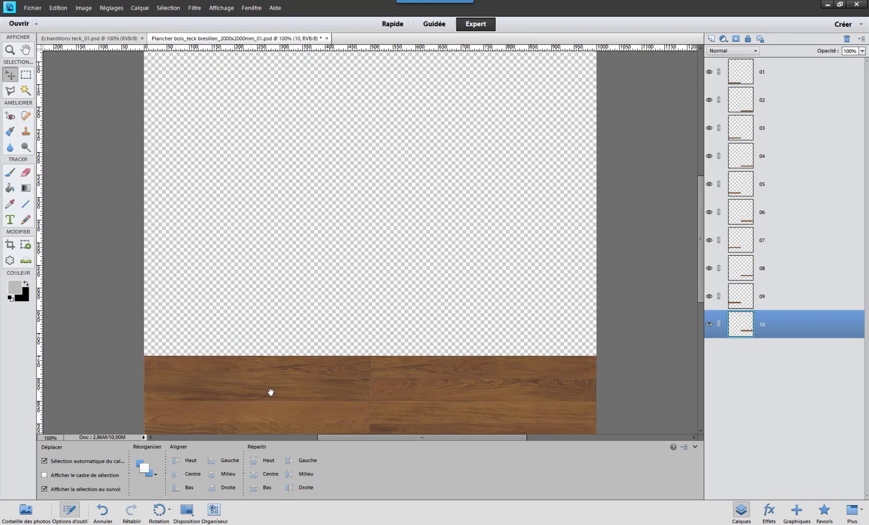
drag(283, 382, 289, 273)
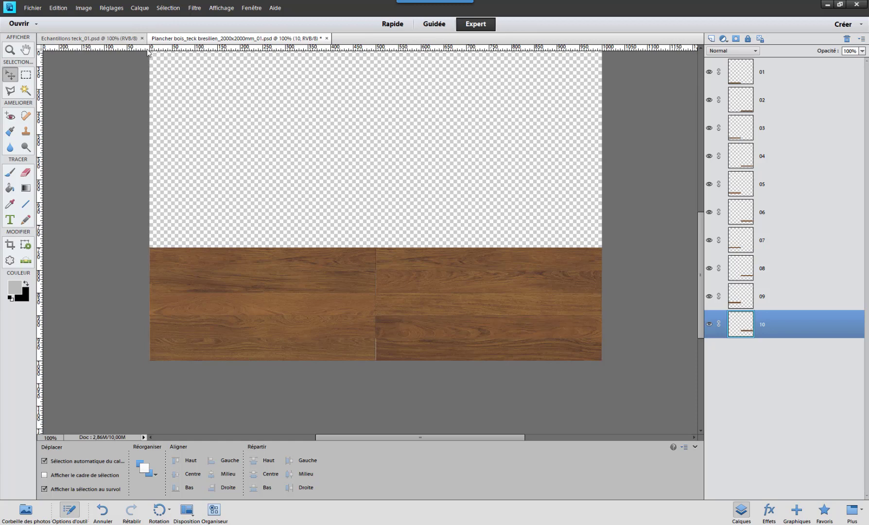
click(222, 9)
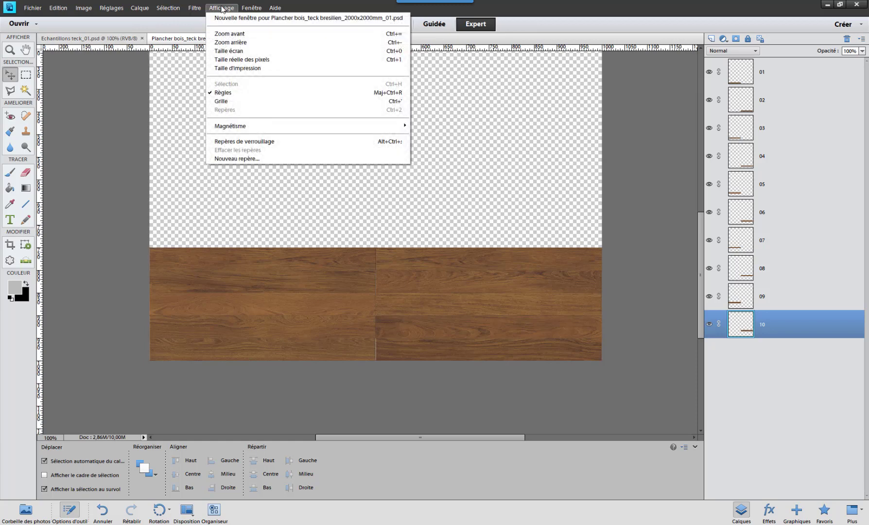
mouse_move(275, 7)
click(319, 5)
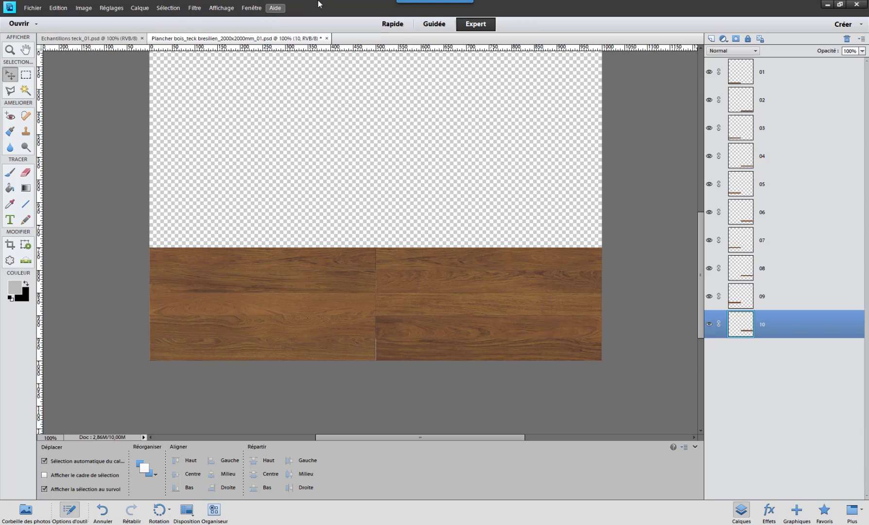
click(221, 8)
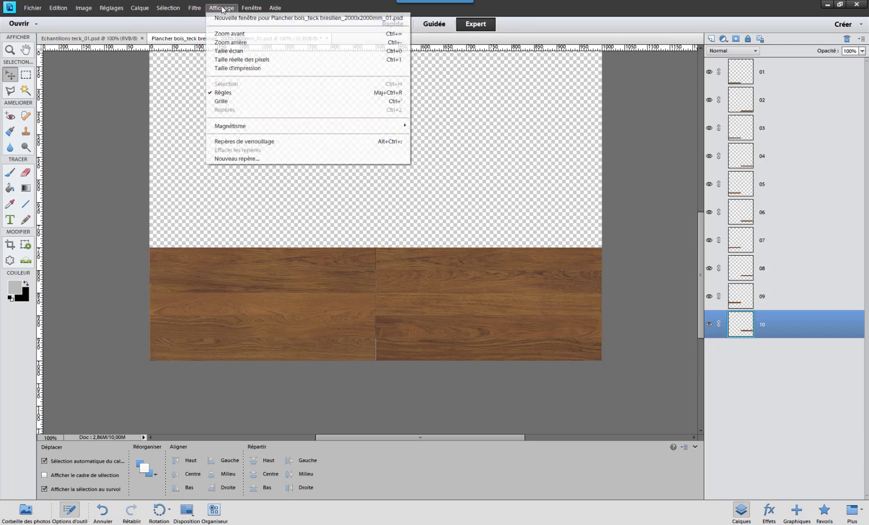
mouse_move(244, 129)
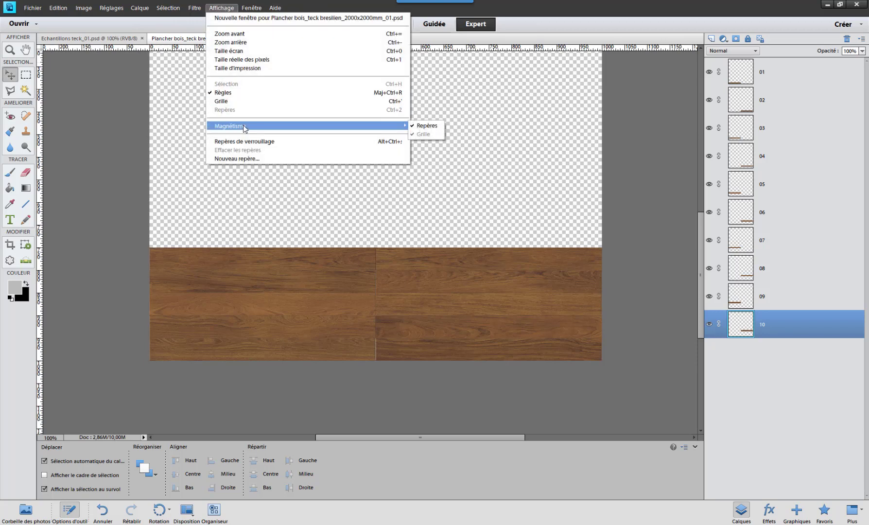
click(295, 5)
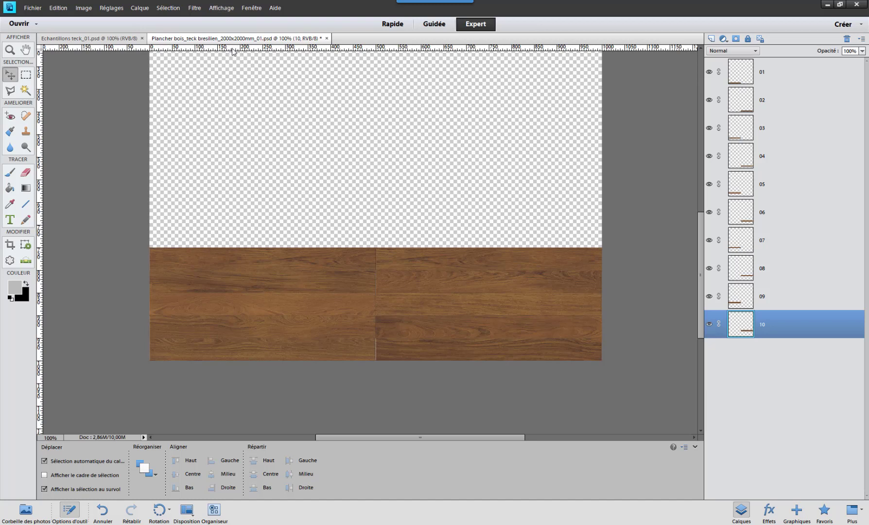
- Place a horizontal guide along the joint between the two lowest plank rows, at about 950 pixels
drag(233, 52, 221, 85)
drag(228, 338, 236, 338)
scroll(191, 359, up, 2)
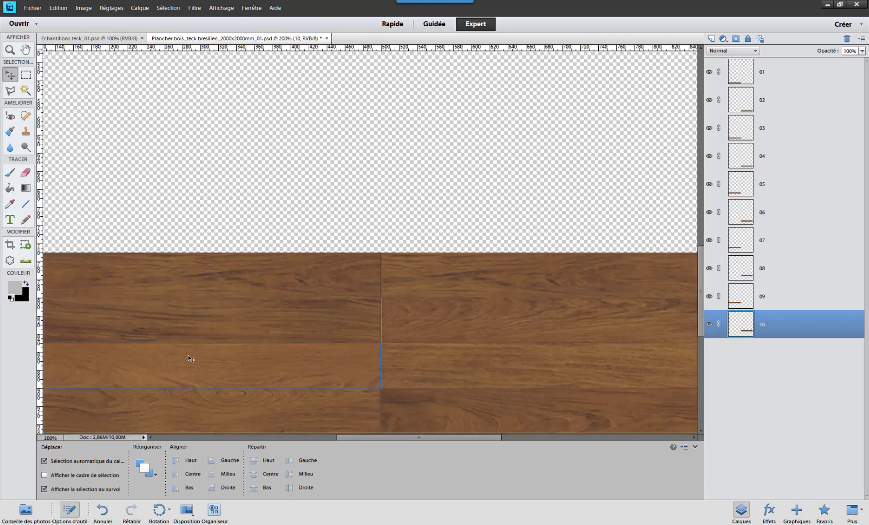
drag(243, 337, 345, 189)
drag(243, 261, 341, 190)
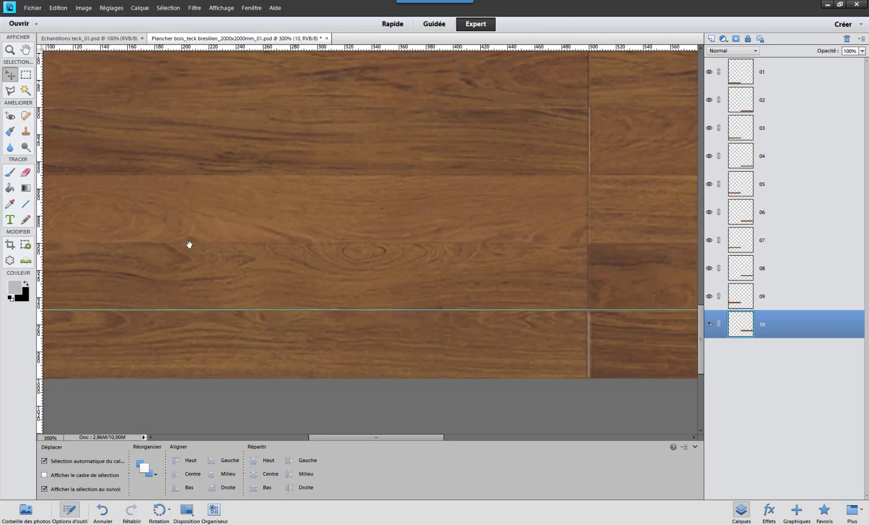
- Place three horizontal guides along the next plank-row joints going upward, at about 900, 850 and 800 pixels
drag(188, 244, 270, 225)
drag(57, 247, 215, 251)
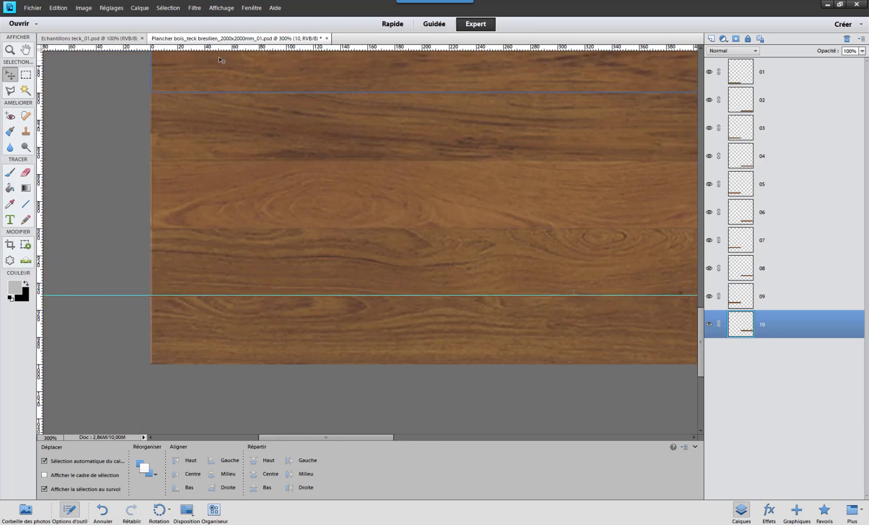
drag(231, 49, 231, 229)
scroll(239, 182, up, 3)
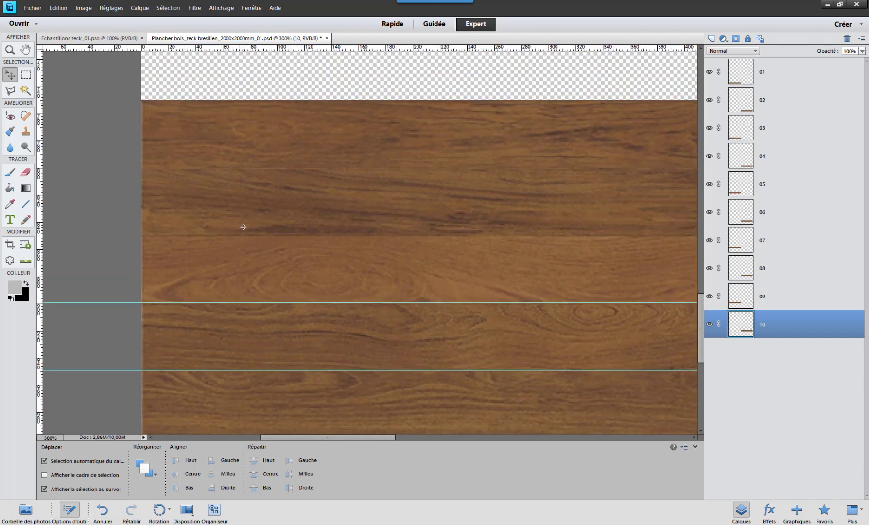
drag(243, 227, 246, 237)
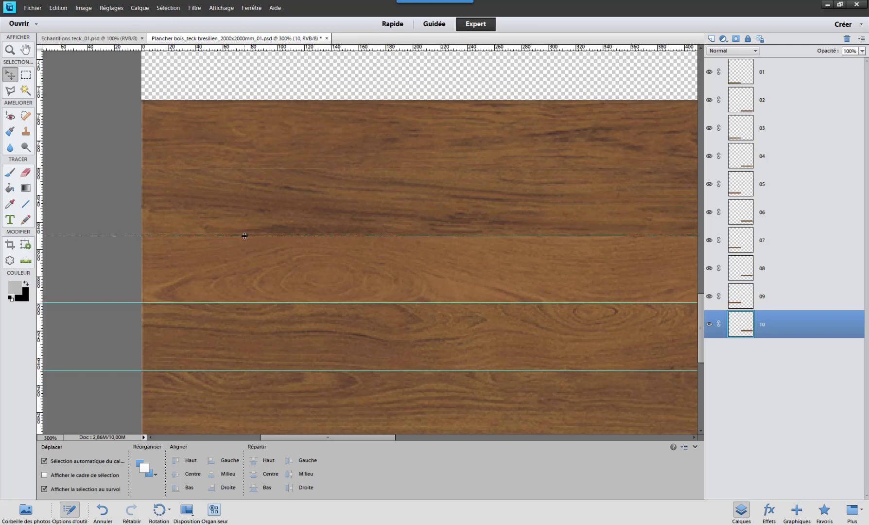
drag(252, 51, 233, 168)
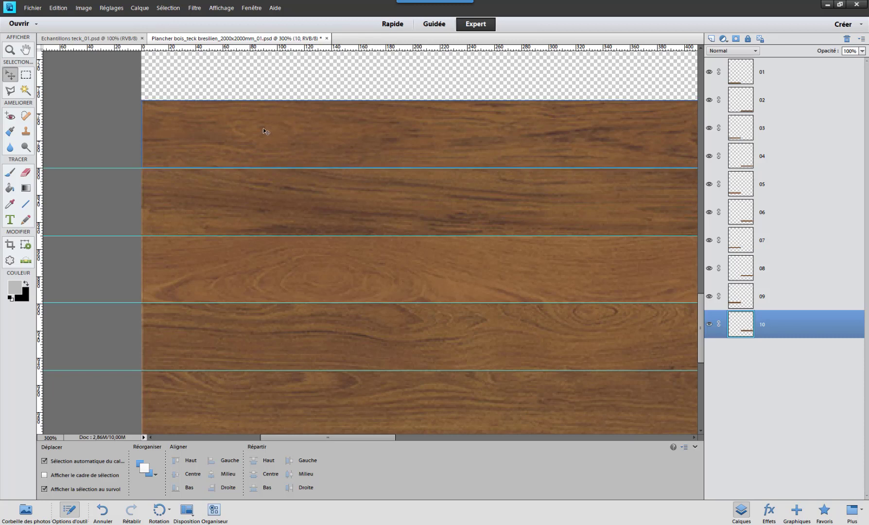
- Check whether snapping to guides is enabled in the view's snapping options
drag(265, 132, 227, 188)
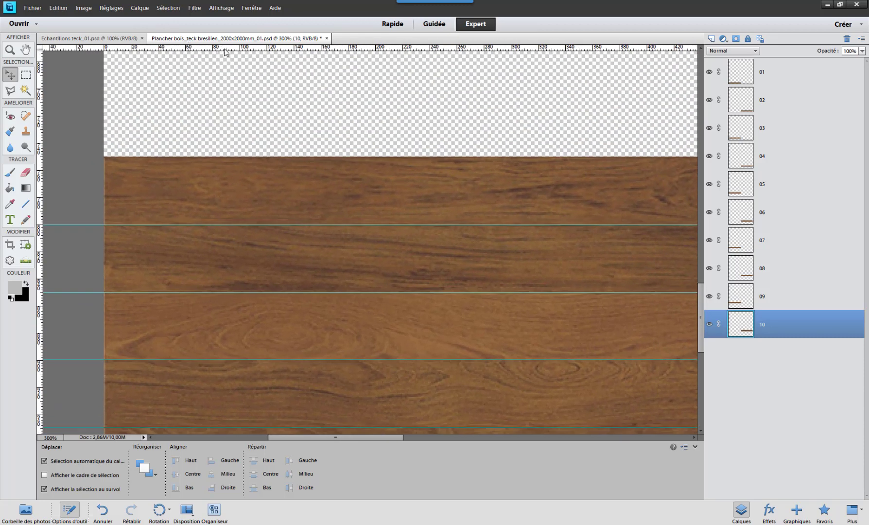
click(194, 8)
mouse_move(214, 11)
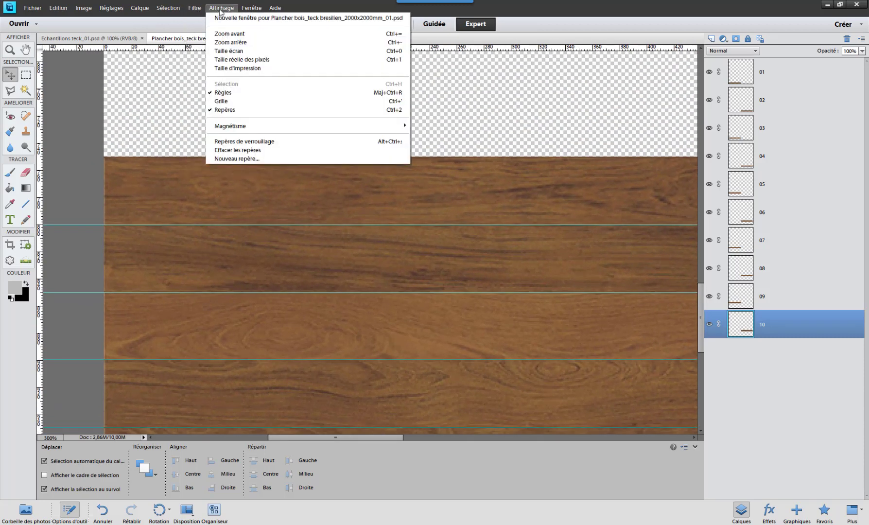
mouse_move(232, 127)
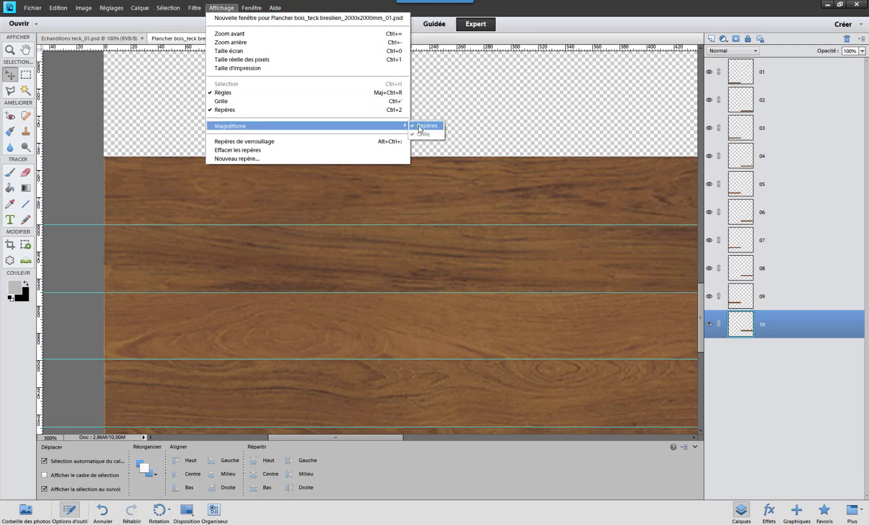
click(344, 6)
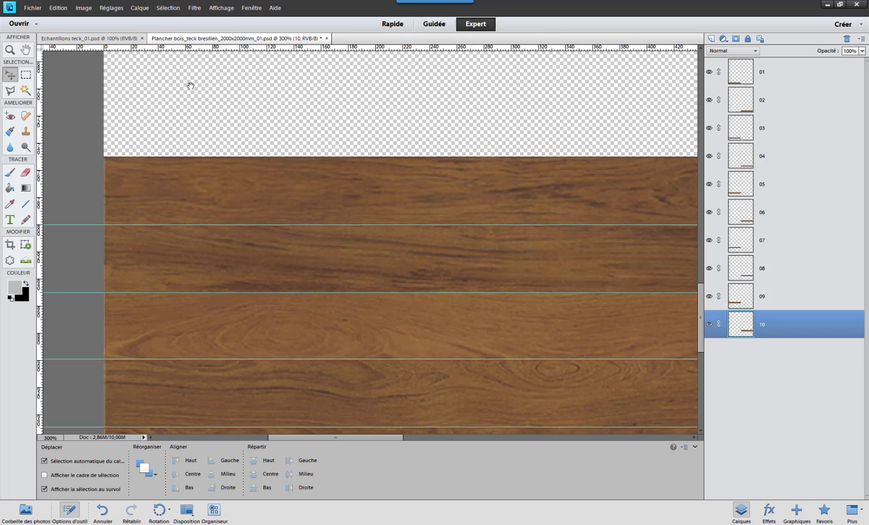
- Place a horizontal guide along the upper edge of the fifth plank row, at about 750 pixels
drag(188, 83, 247, 124)
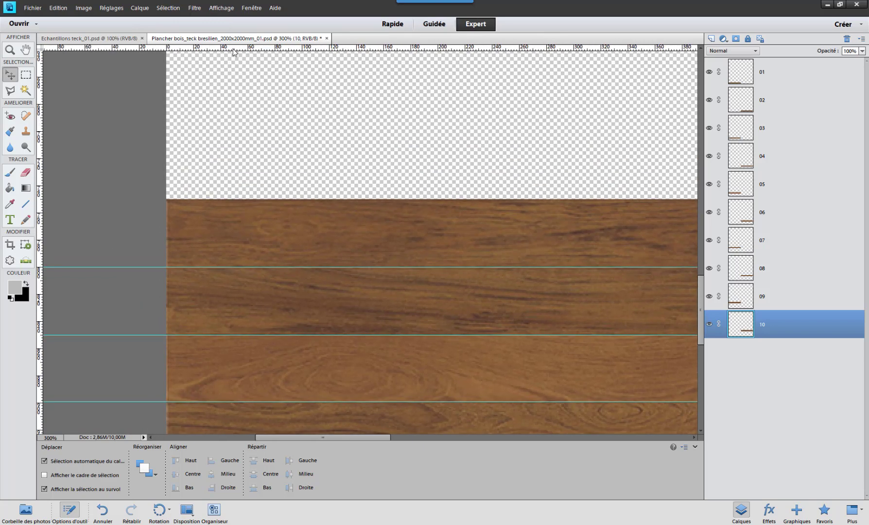
drag(233, 50, 225, 142)
mouse_move(215, 190)
mouse_down()
mouse_move(214, 197)
mouse_move(218, 161)
mouse_move(222, 197)
mouse_up()
- Examine the five assembled plank rows, their guides and the empty canvas area above them
key(ctrl+minus)
key(ctrl+minus)
key(ctrl+minus)
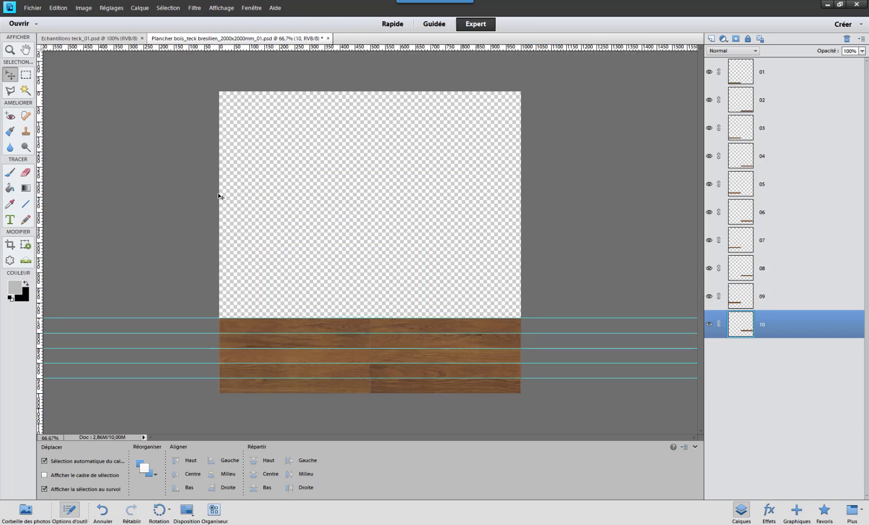
scroll(217, 193, up, 1)
drag(257, 218, 284, 124)
drag(238, 194, 249, 151)
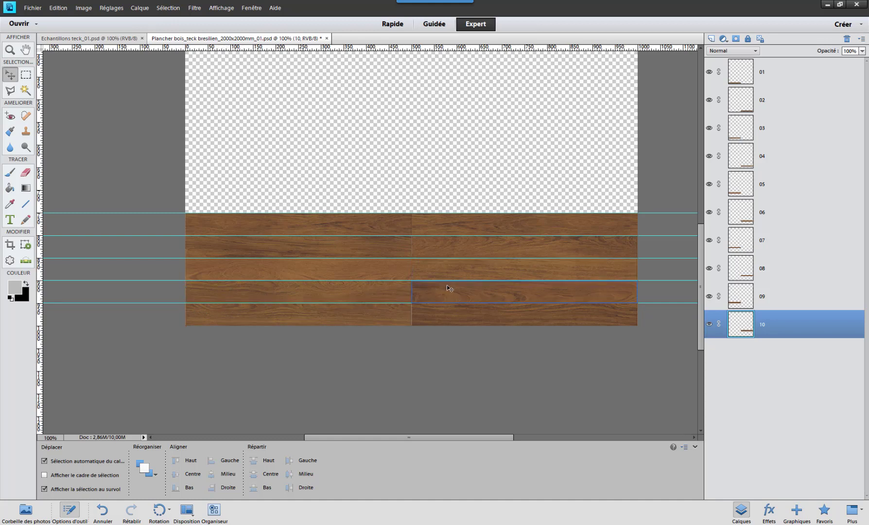
scroll(451, 286, up, 1)
scroll(452, 285, up, 5)
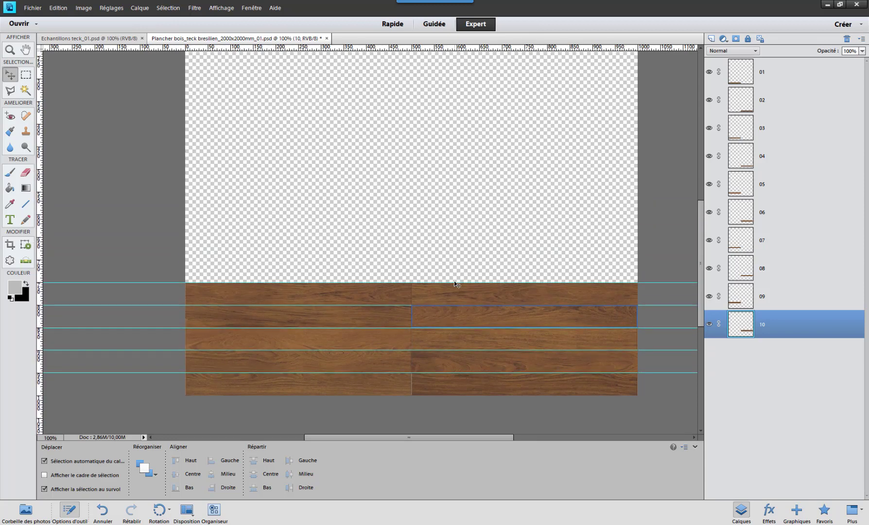
scroll(455, 283, down, 1)
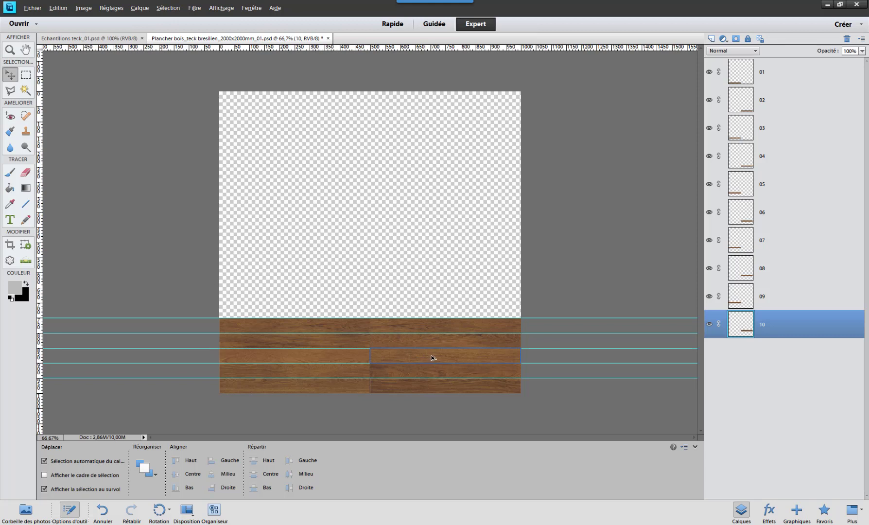
- Copy plank 06 into the left half and plank 03 into the right half of the sixth row, adding a guide above it at about 700 pixels
drag(431, 357, 282, 310)
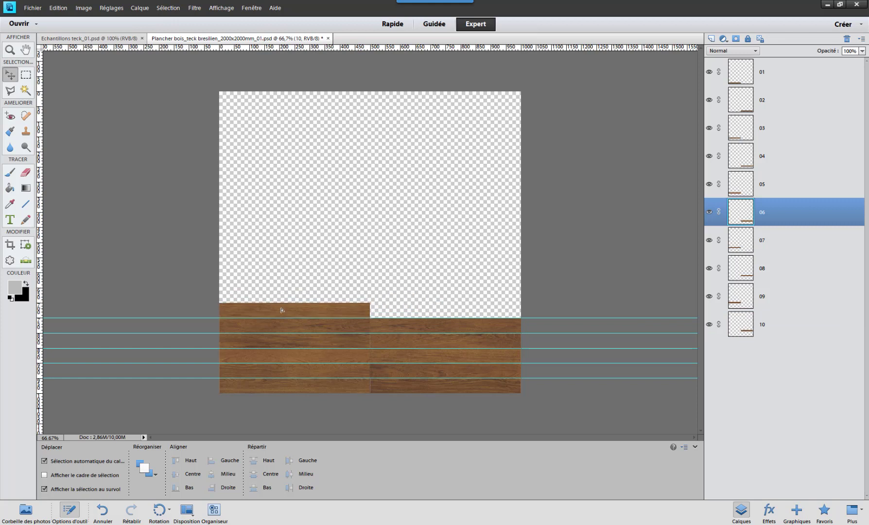
key(ctrl+j)
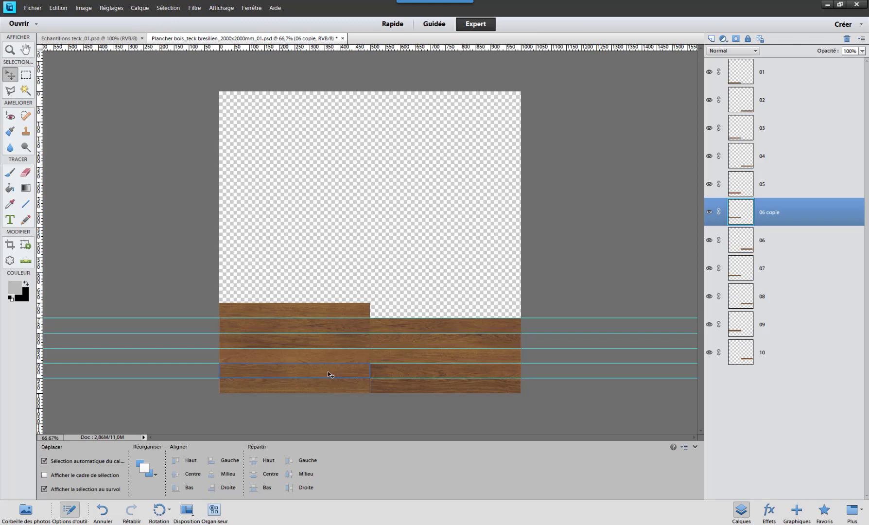
drag(354, 361, 477, 313)
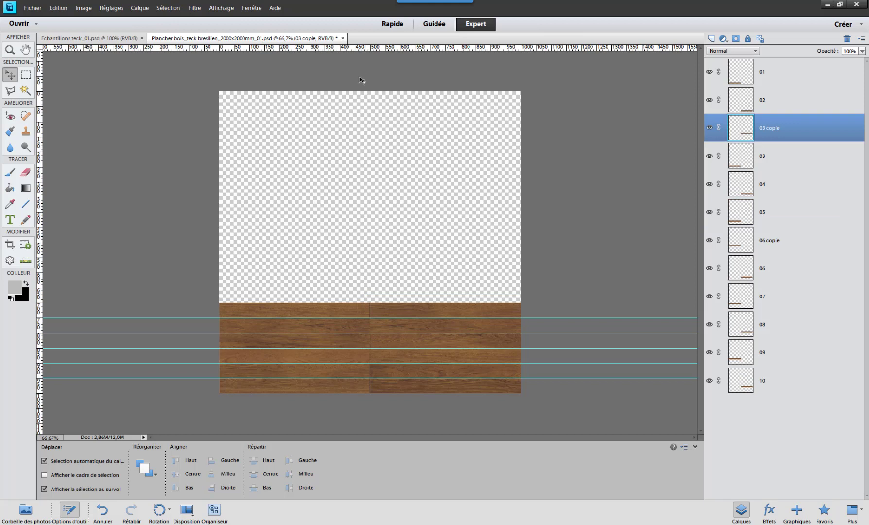
drag(382, 195, 401, 306)
- Copy plank 07 into the right half and plank 04 into the left half of the seventh row, adding a guide above it at about 650 pixels
drag(342, 343, 491, 297)
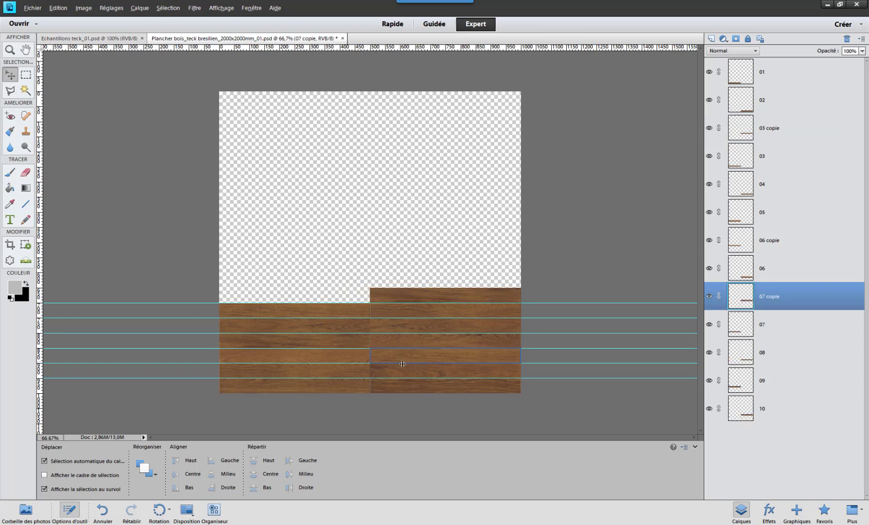
drag(328, 308, 262, 295)
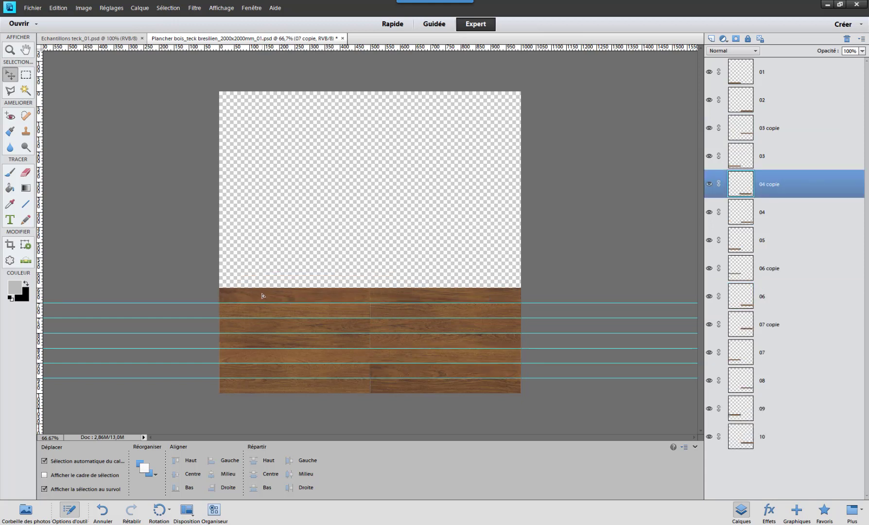
drag(367, 156, 380, 287)
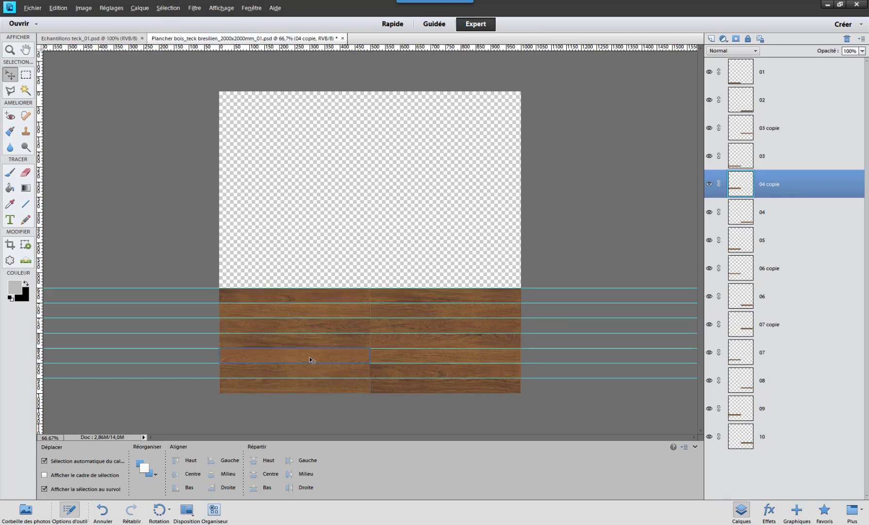
- Copy plank 05 into the eighth row's right half and plank 09 into its left half, and add a guide above at about 600 pixels
drag(311, 363, 463, 284)
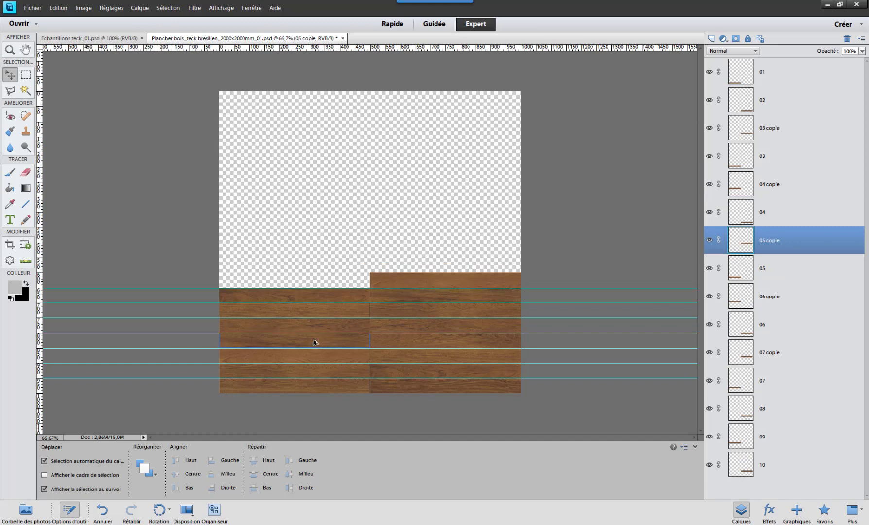
drag(319, 331, 314, 286)
drag(353, 48, 348, 273)
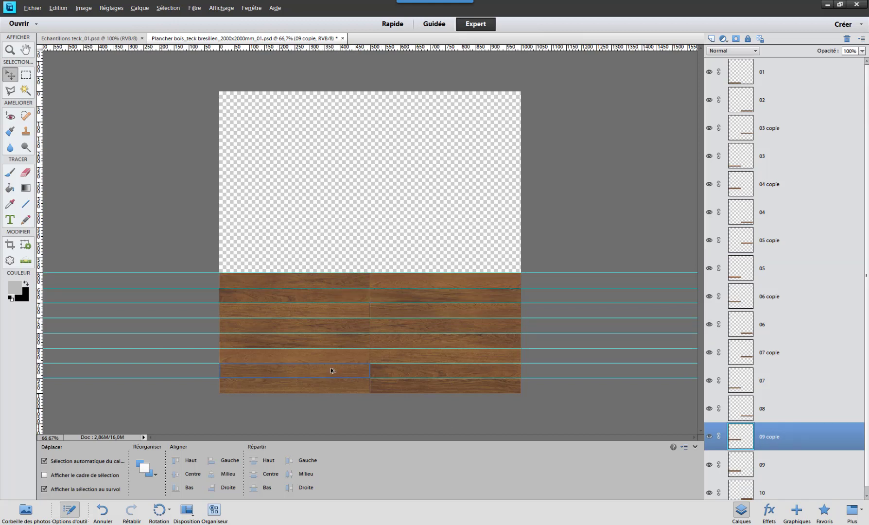
- Copy planks 05 and 03 into the ninth row and planks 08 and 06 into the tenth, with a guide between the rows at about 550 pixels
drag(321, 362, 322, 272)
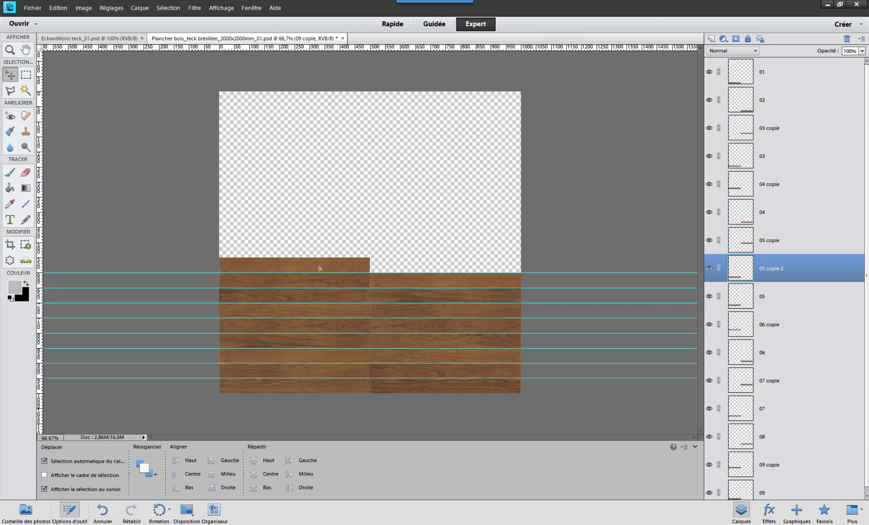
drag(359, 374, 510, 271)
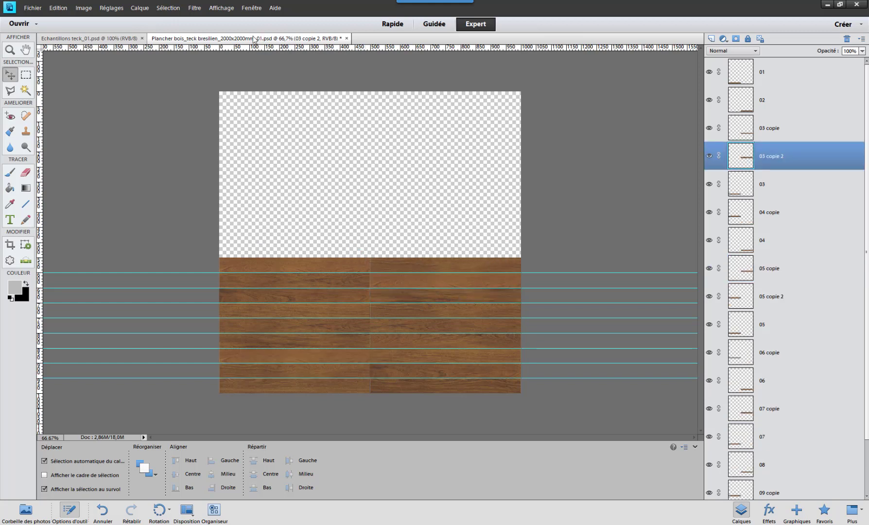
drag(274, 201, 302, 256)
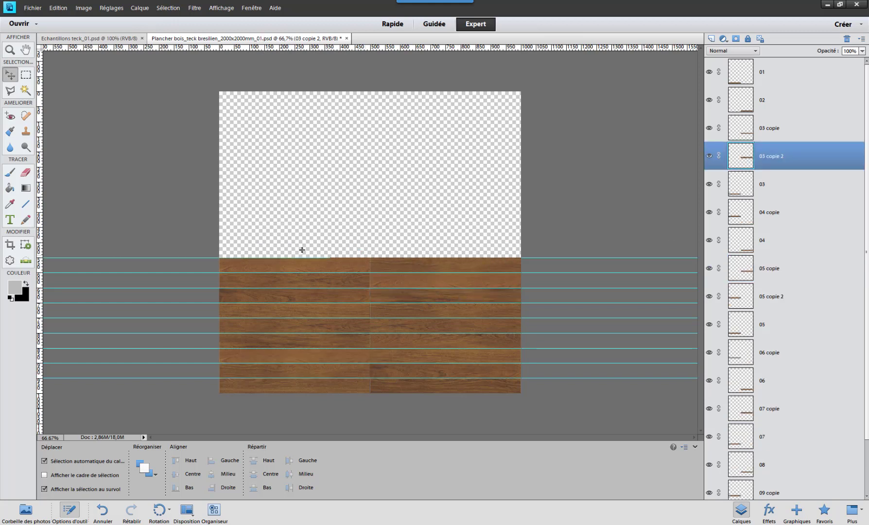
drag(291, 311, 281, 258)
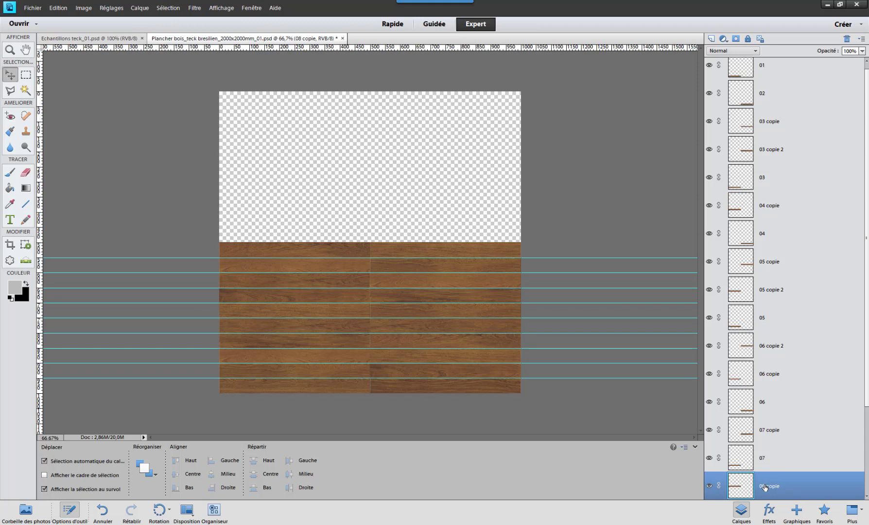
- Toggle the visibility of the plank 08 copy layer to identify its plank on the canvas
click(710, 486)
click(709, 486)
click(710, 487)
click(709, 486)
click(710, 487)
click(711, 487)
click(710, 487)
click(710, 487)
- Flip the plank 08 copy in the tenth row both horizontally and vertically
drag(343, 263, 339, 254)
key(ctrl+t)
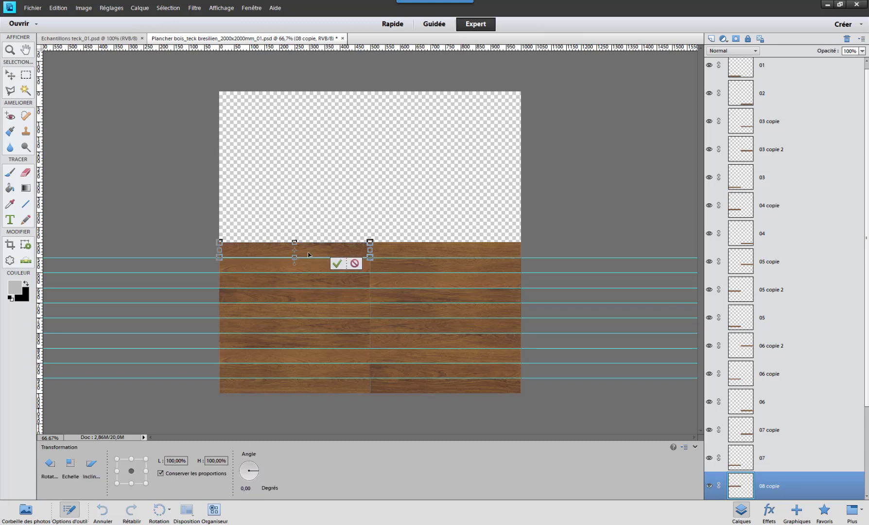
right_click(308, 254)
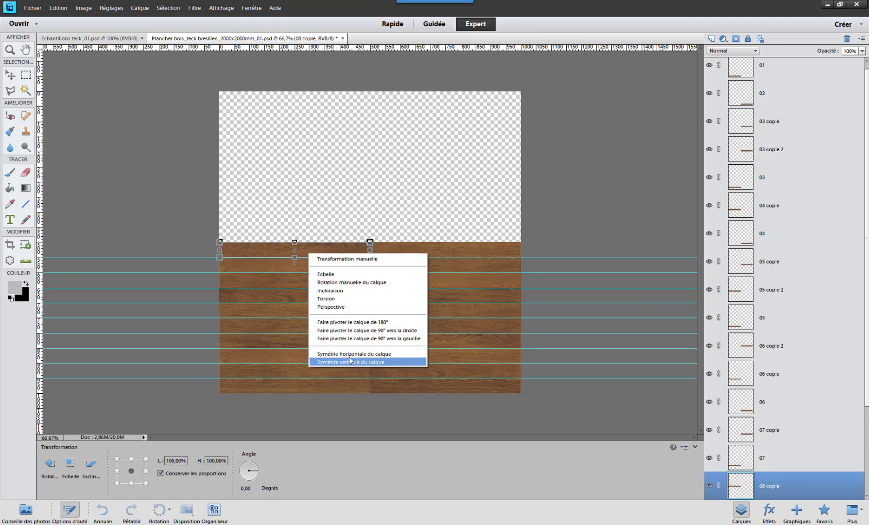
click(346, 354)
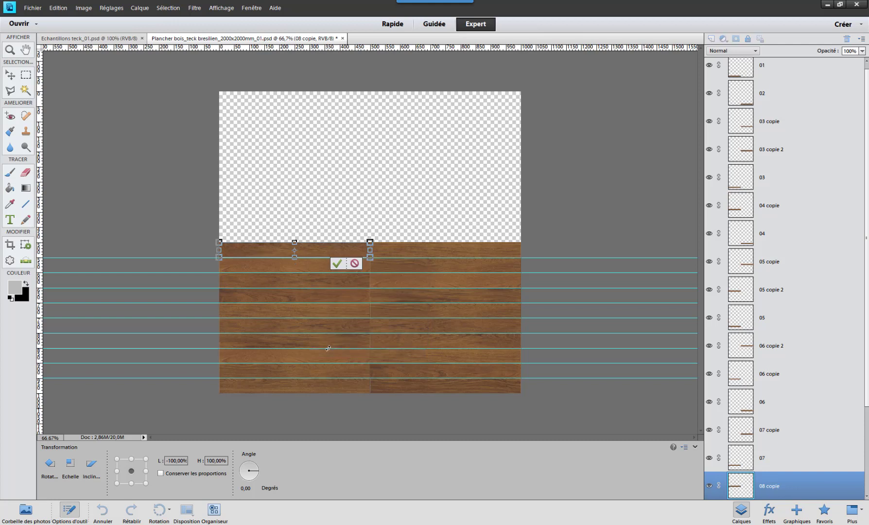
right_click(319, 250)
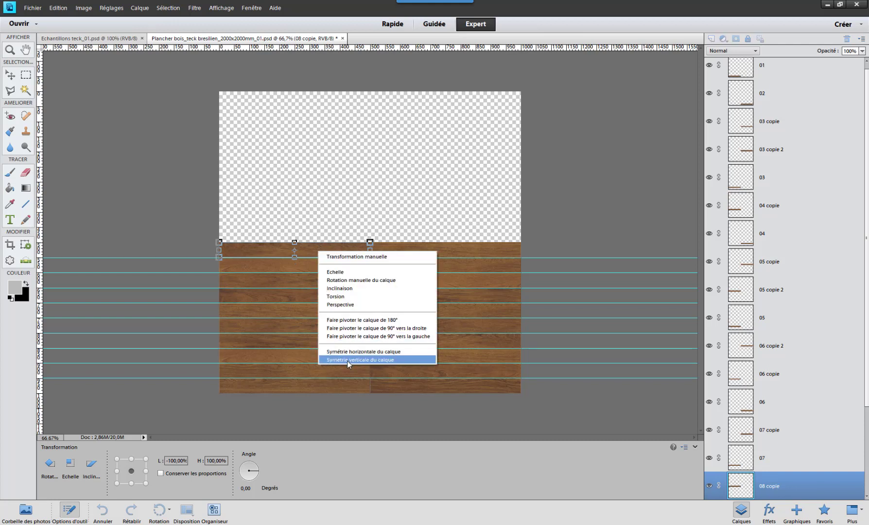
click(341, 353)
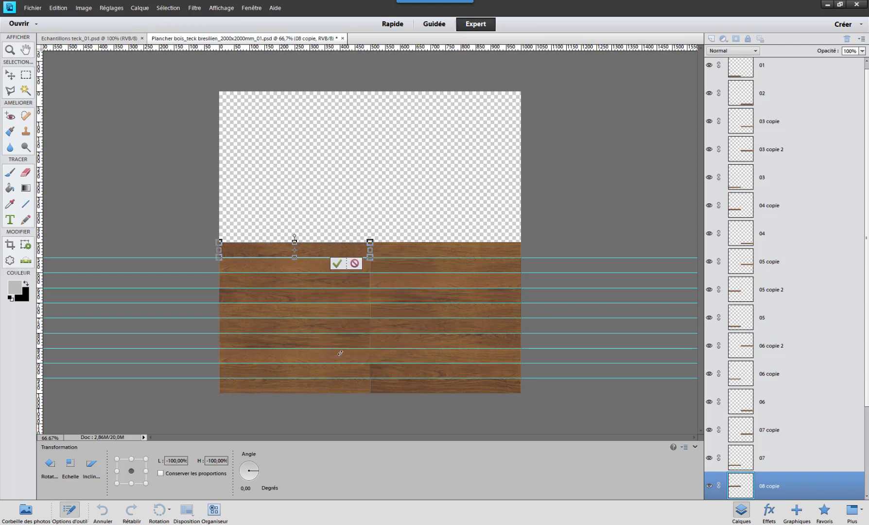
key(Return)
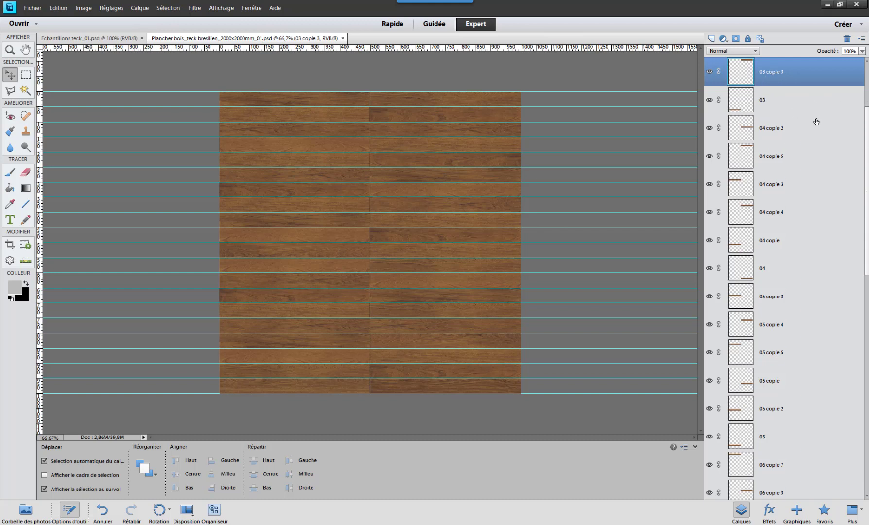
- Select all plank layers from 01 through 10 and merge them into a single layer
scroll(775, 107, down, 3)
scroll(772, 132, down, 7)
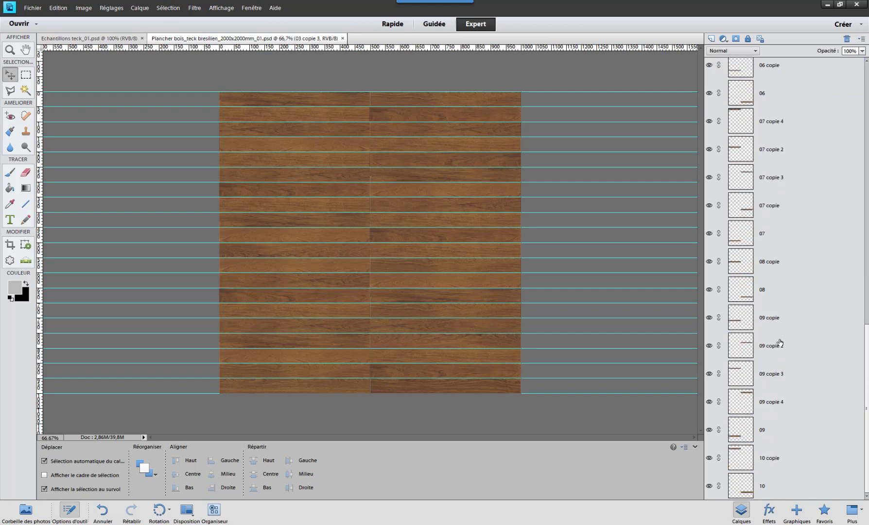
scroll(780, 340, up, 8)
scroll(797, 117, up, 5)
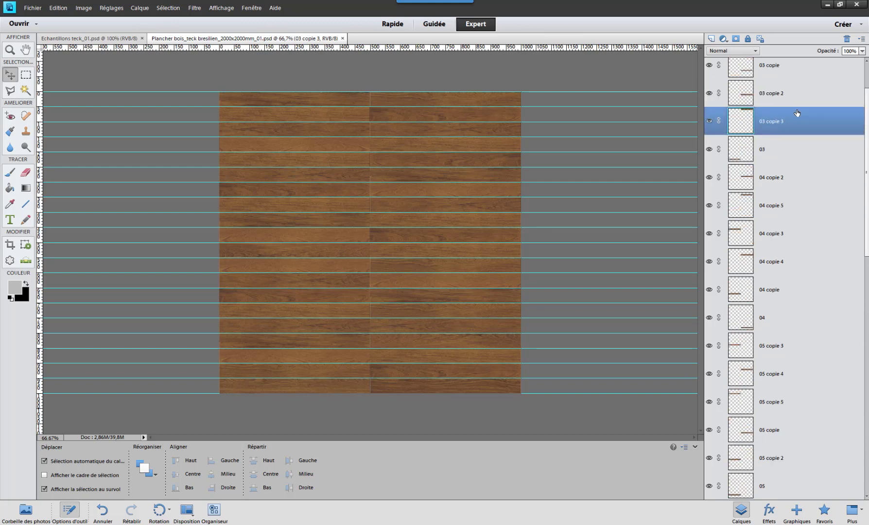
click(763, 74)
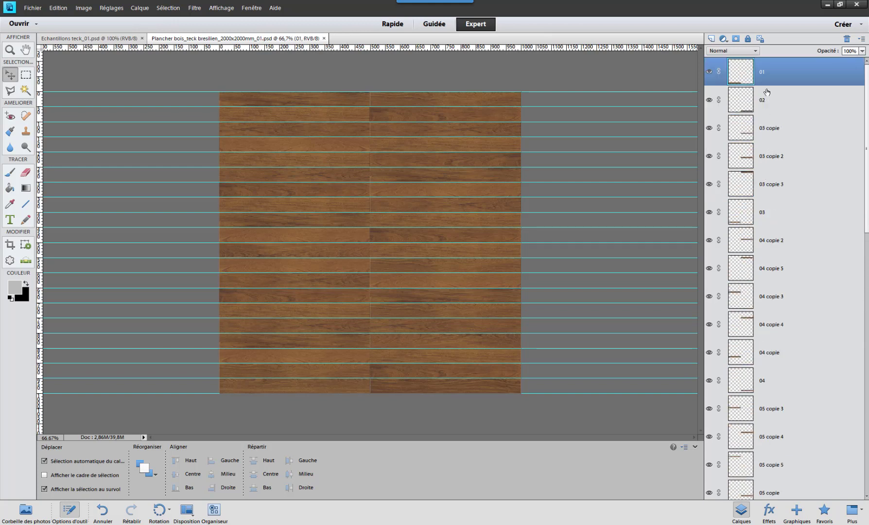
scroll(772, 243, down, 10)
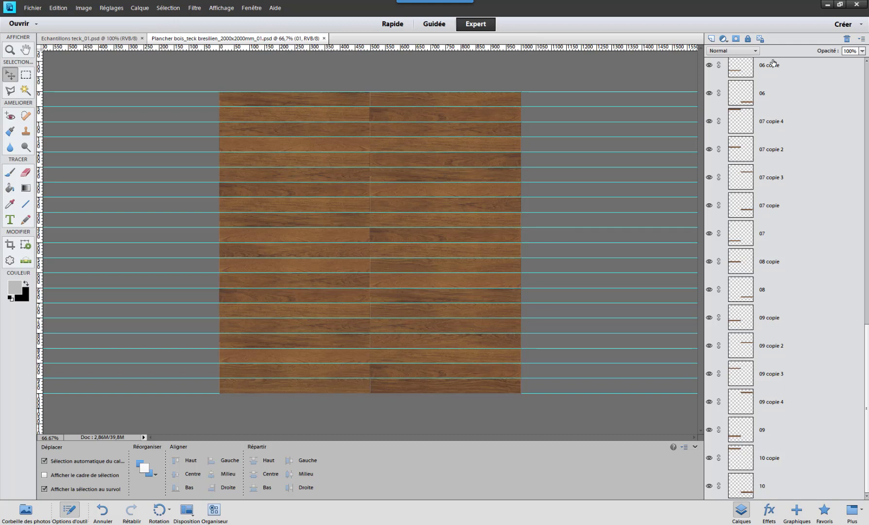
shift+click(763, 488)
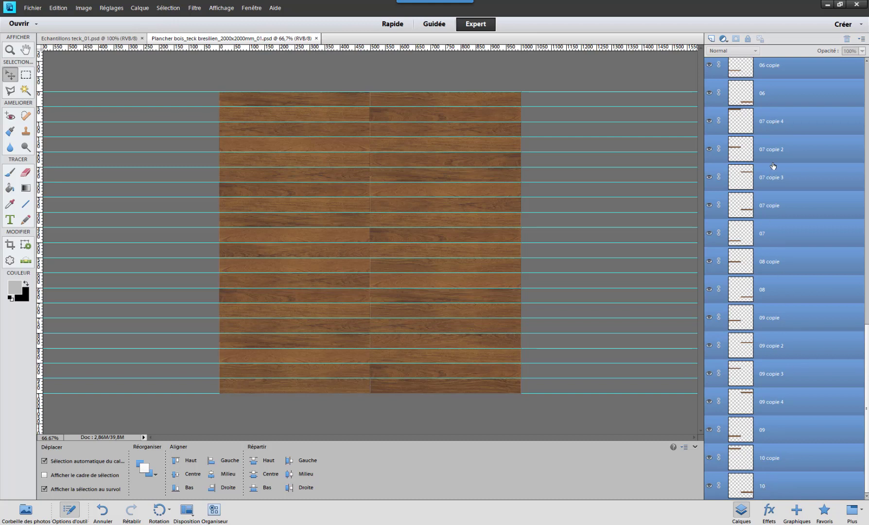
scroll(773, 166, up, 10)
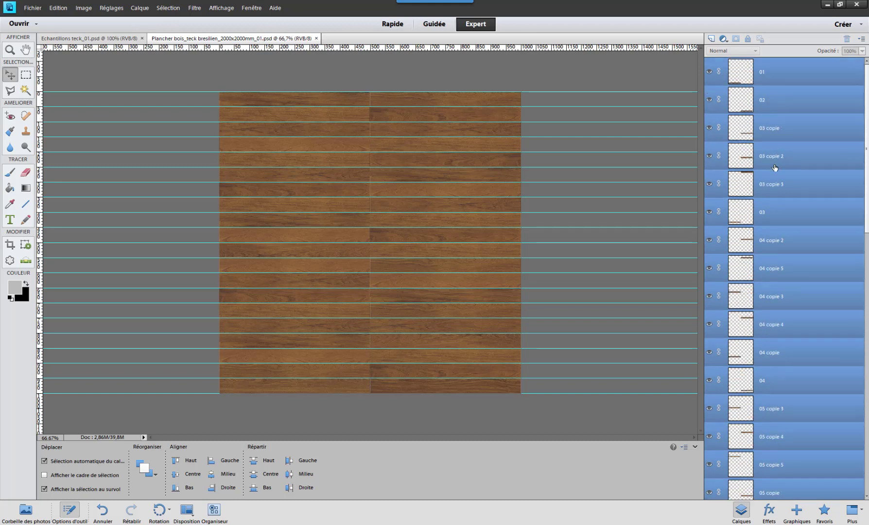
double_click(762, 72)
right_click(763, 74)
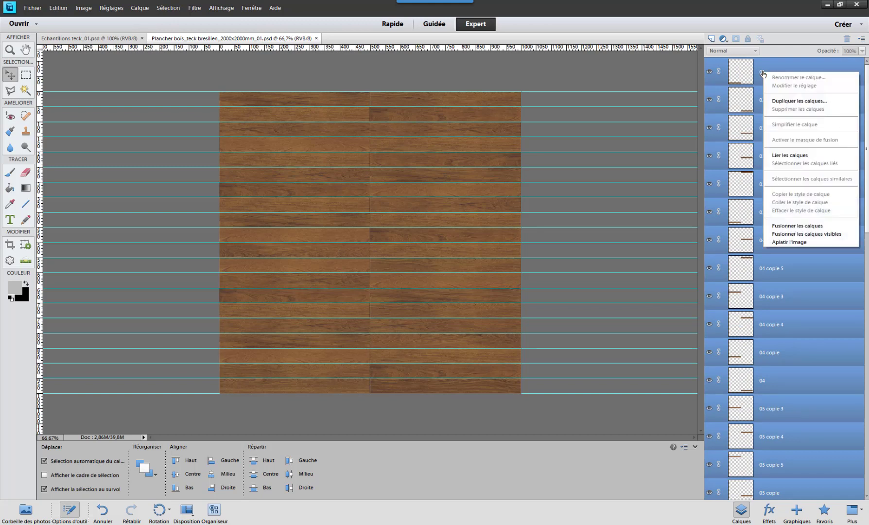
click(804, 227)
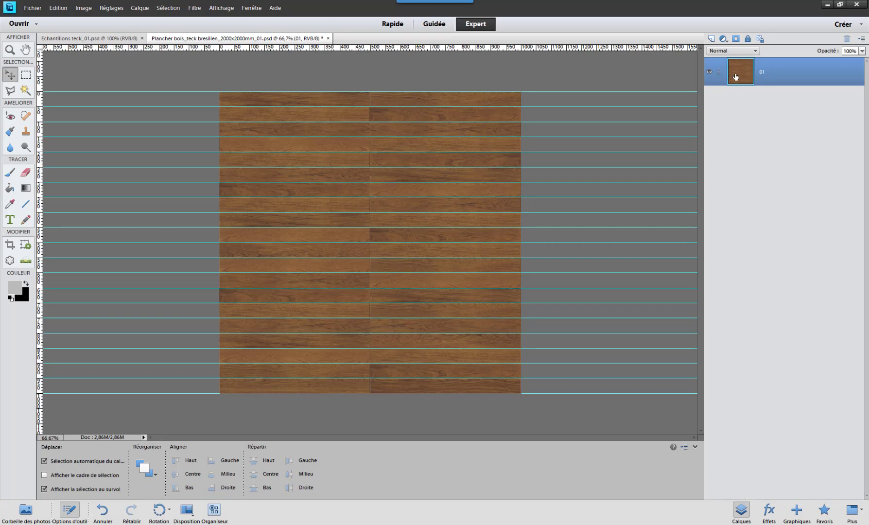
- Toggle the merged layer's visibility to check that it contains the whole plank floor
click(710, 72)
click(709, 72)
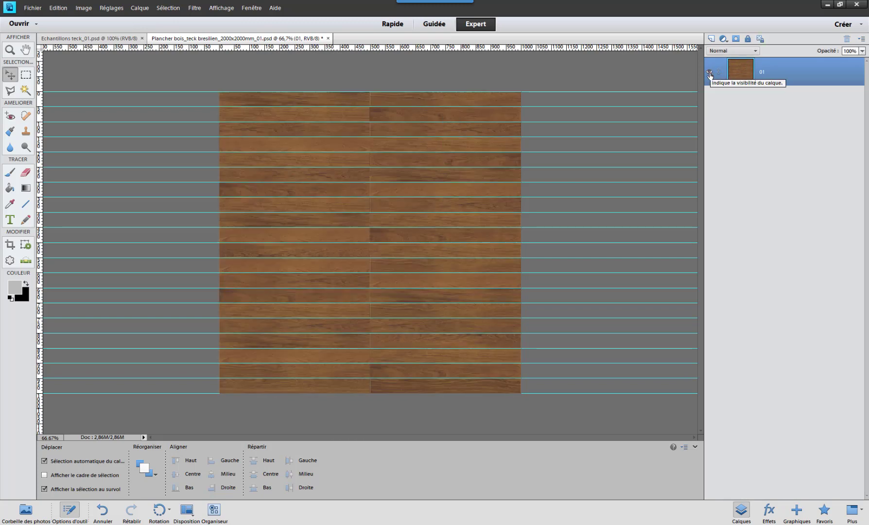
click(709, 72)
click(709, 72)
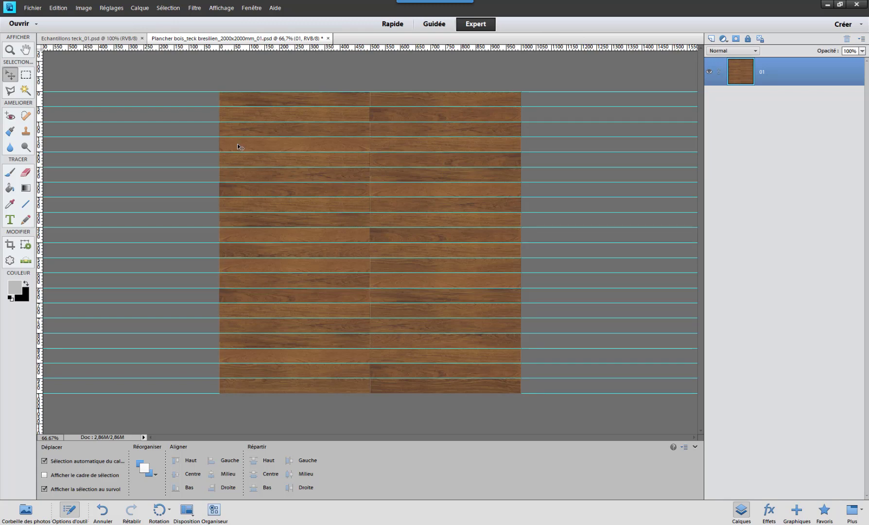
key(ctrl+plus)
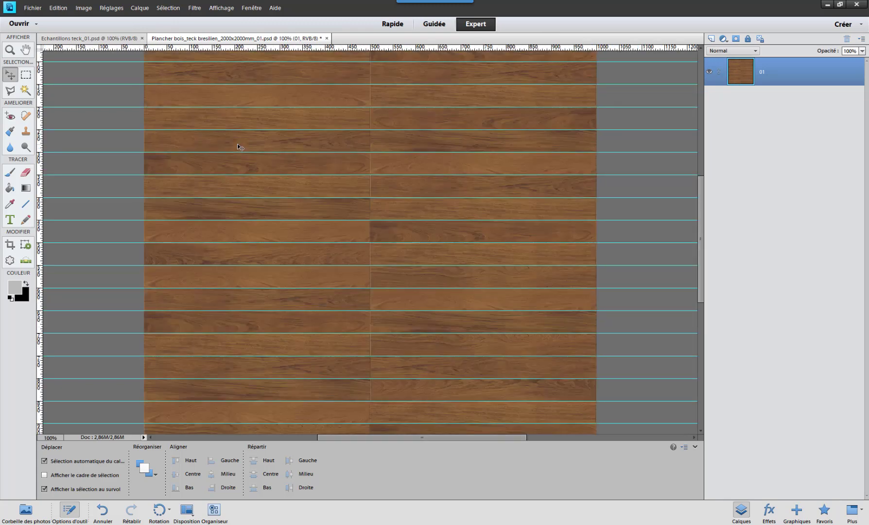
drag(274, 146, 290, 235)
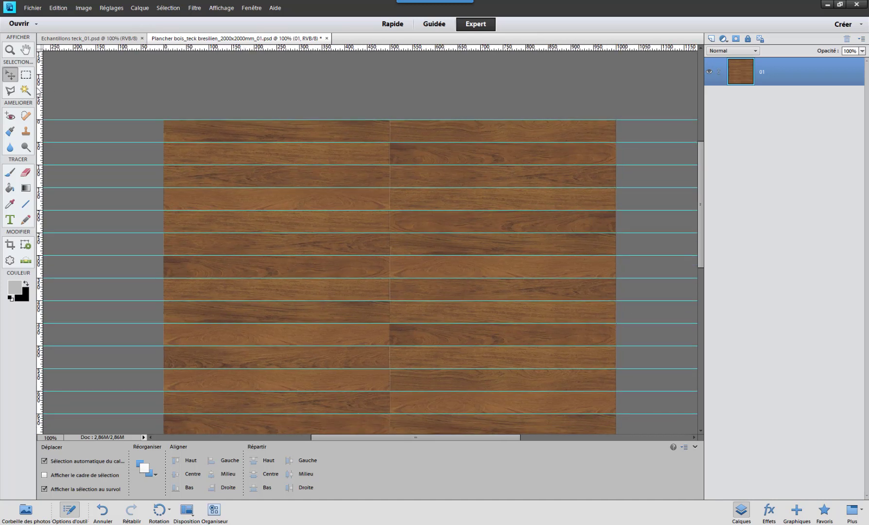
click(26, 74)
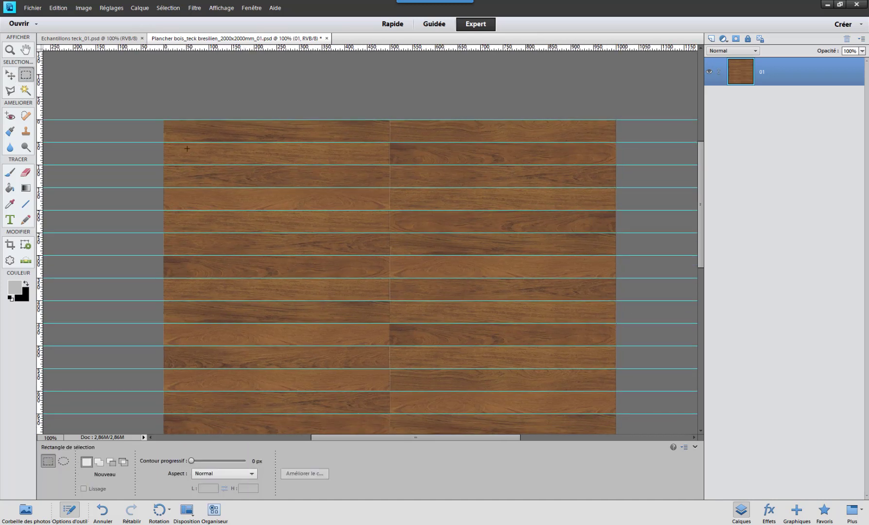
click(196, 9)
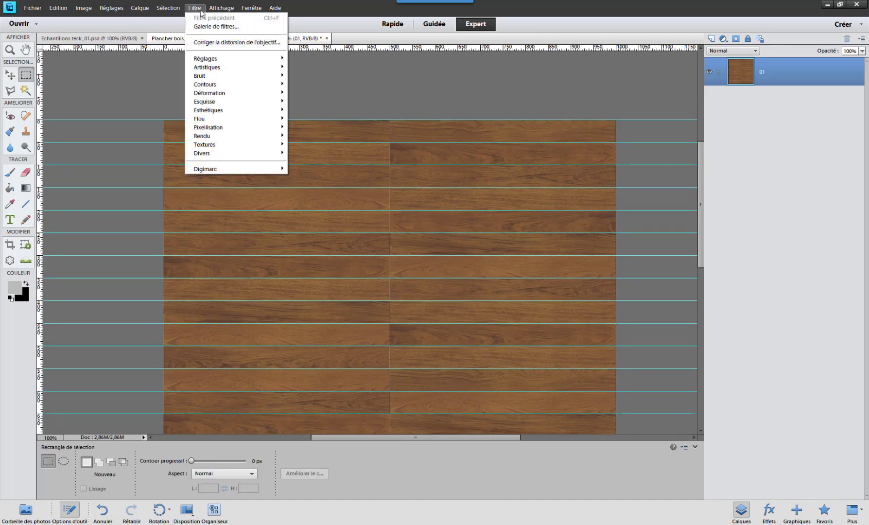
mouse_move(222, 8)
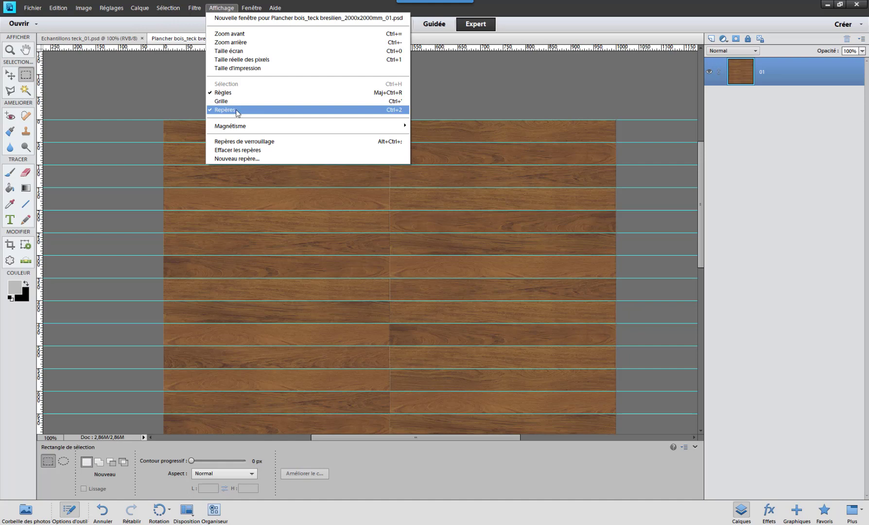
click(175, 126)
drag(170, 120, 263, 142)
click(171, 105)
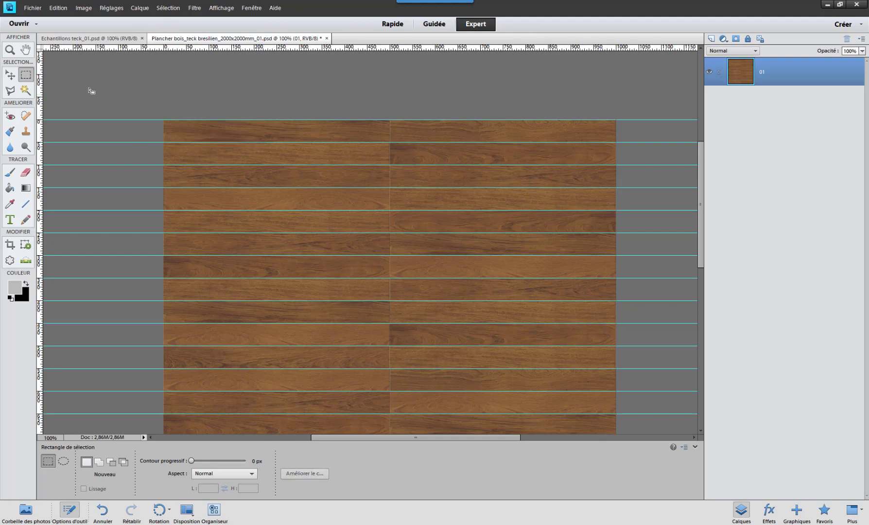
- Add vertical guides along both side edges of the floor, at 0 and 1000 pixels, and reselect layer 01
drag(40, 120, 163, 129)
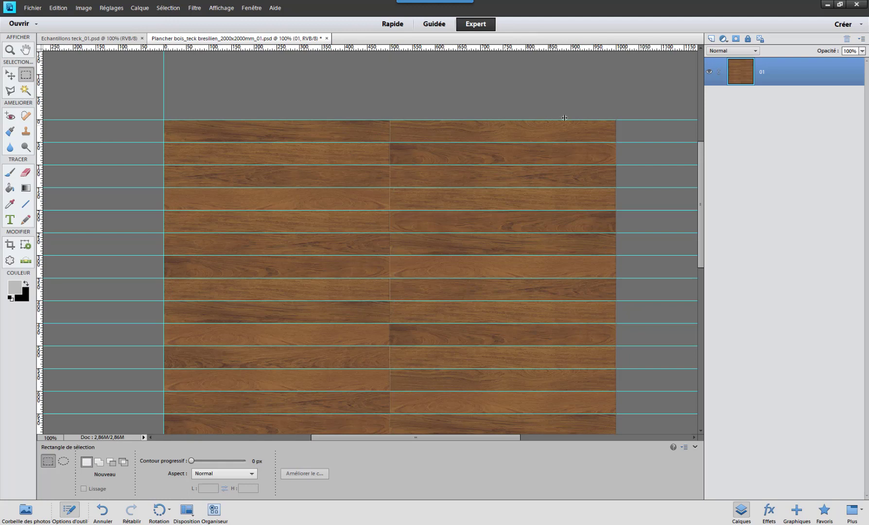
drag(564, 118, 616, 128)
key(v)
click(611, 114)
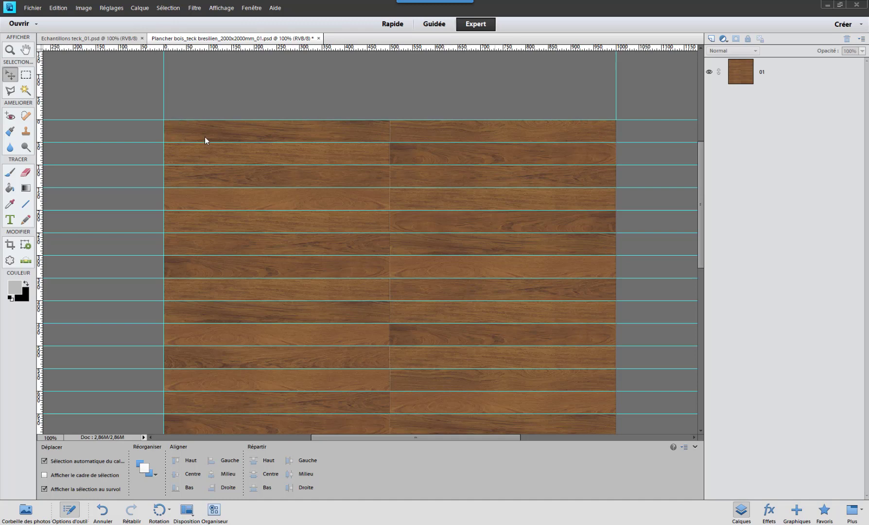
click(281, 131)
- Select the entire top plank row with the rectangular marquee and preview the Translation filter at 50 and 500 pixels horizontally
key(ctrl+minus)
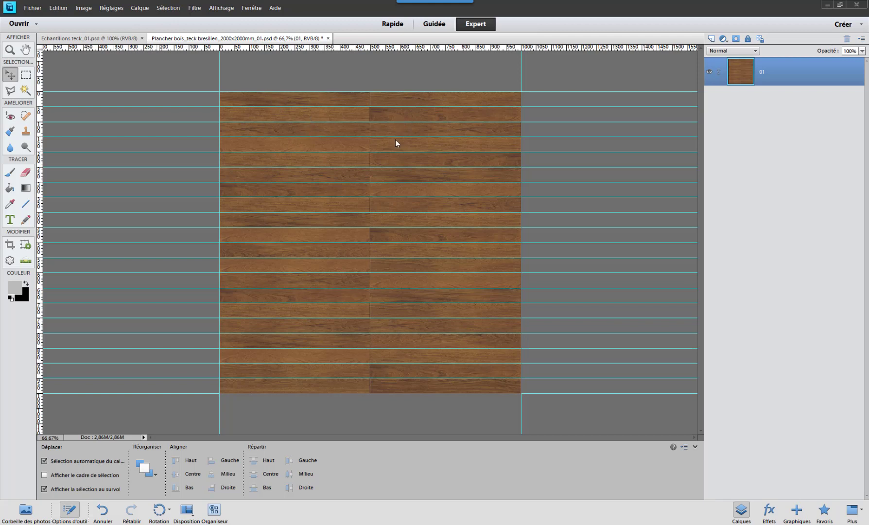
click(27, 77)
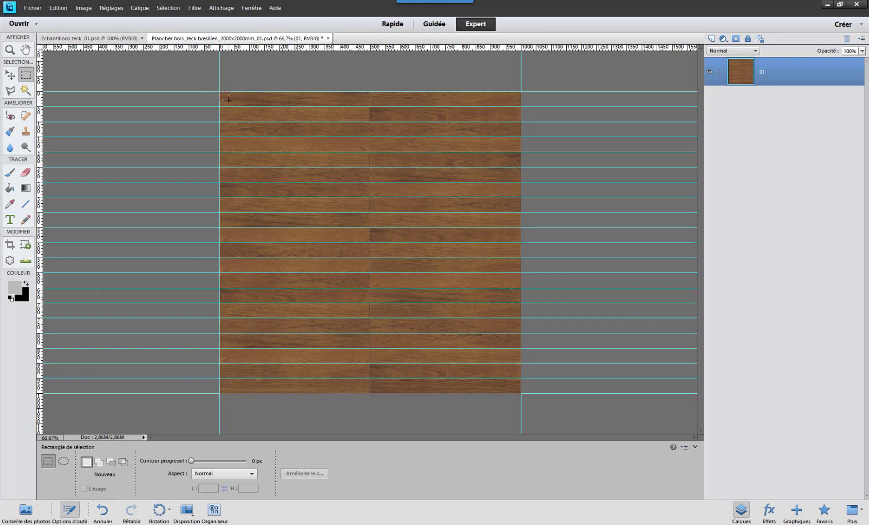
drag(240, 102, 273, 104)
drag(501, 100, 521, 106)
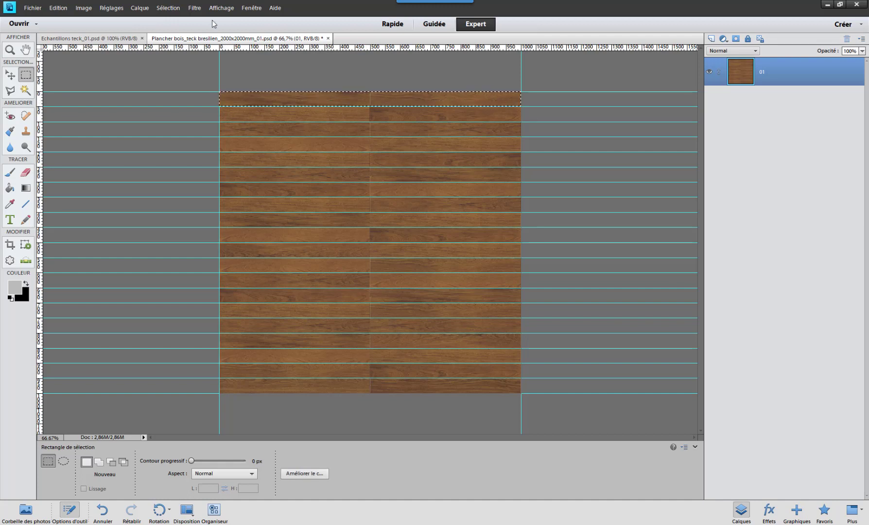
click(193, 8)
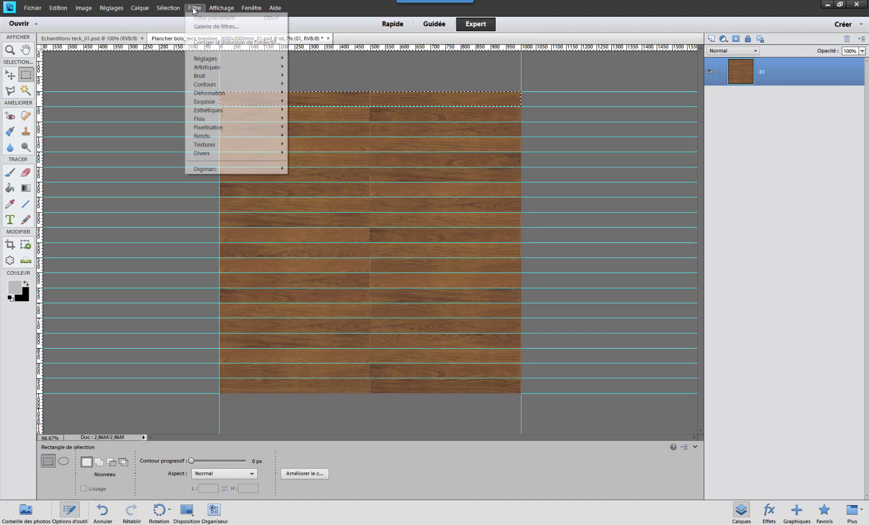
mouse_move(241, 156)
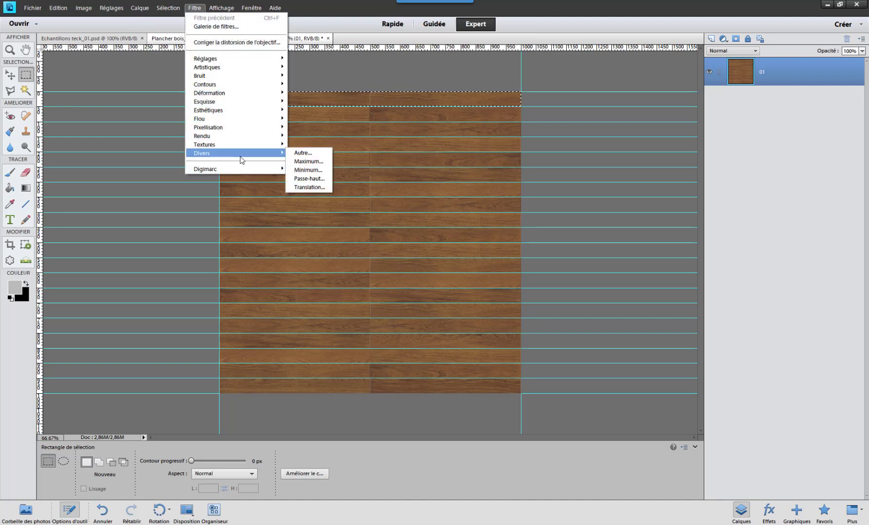
click(310, 187)
drag(527, 118, 376, 164)
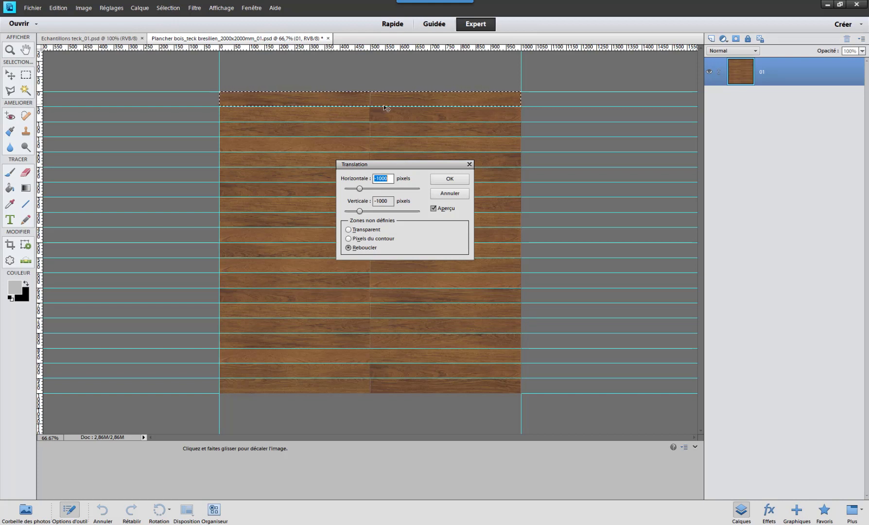
text(50)
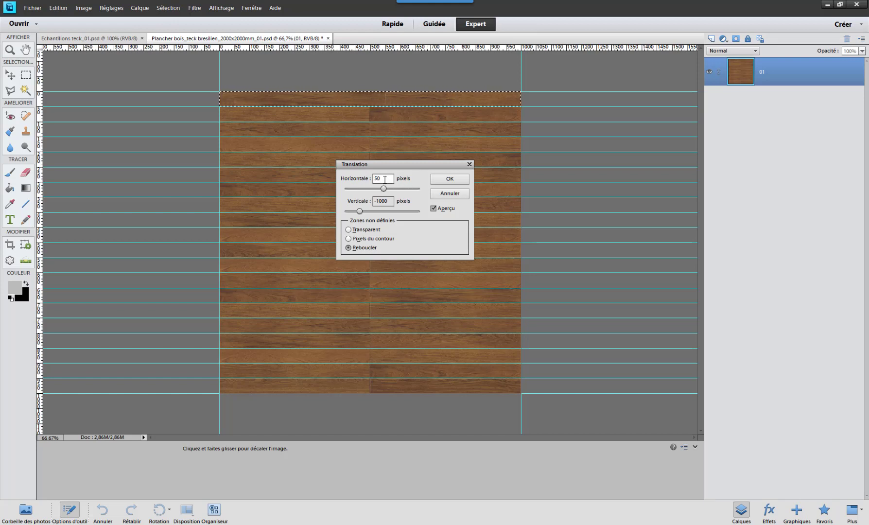
drag(393, 182, 370, 182)
text(500)
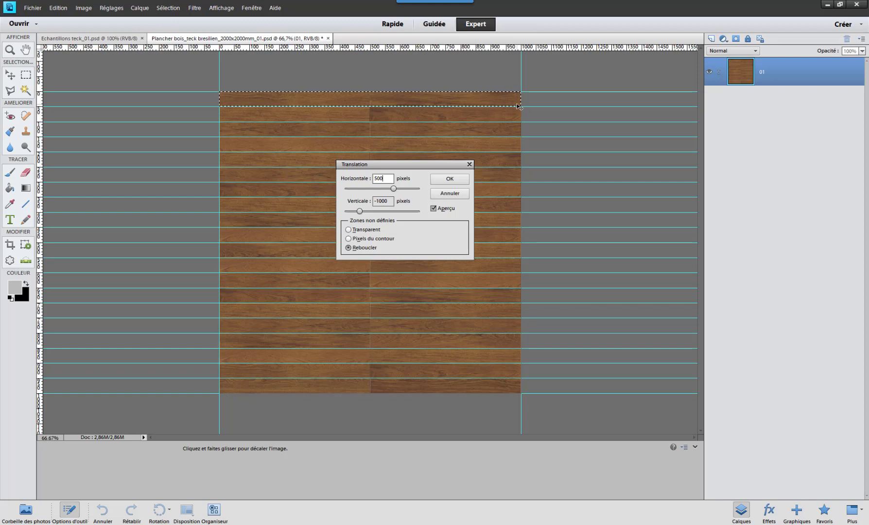
- Set the top row's horizontal translation to 250 pixels, apply the filter and clear the selection
double_click(383, 178)
text(250)
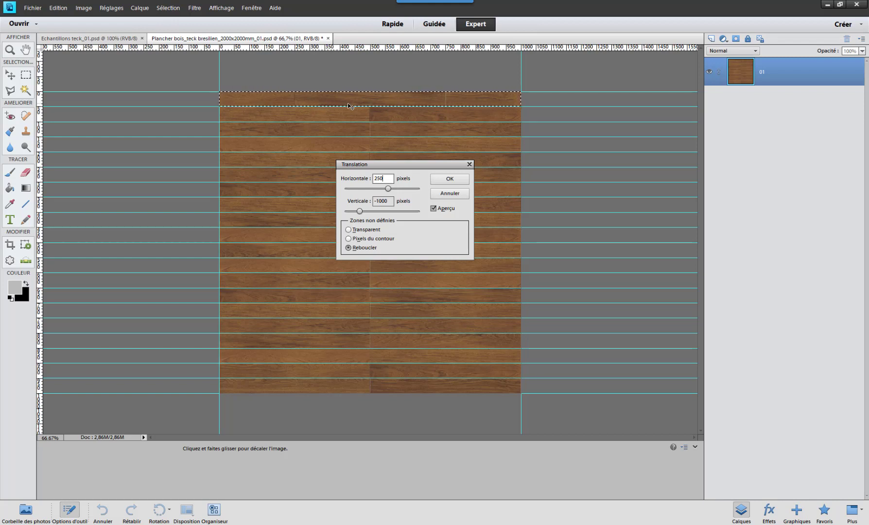
drag(387, 178, 373, 180)
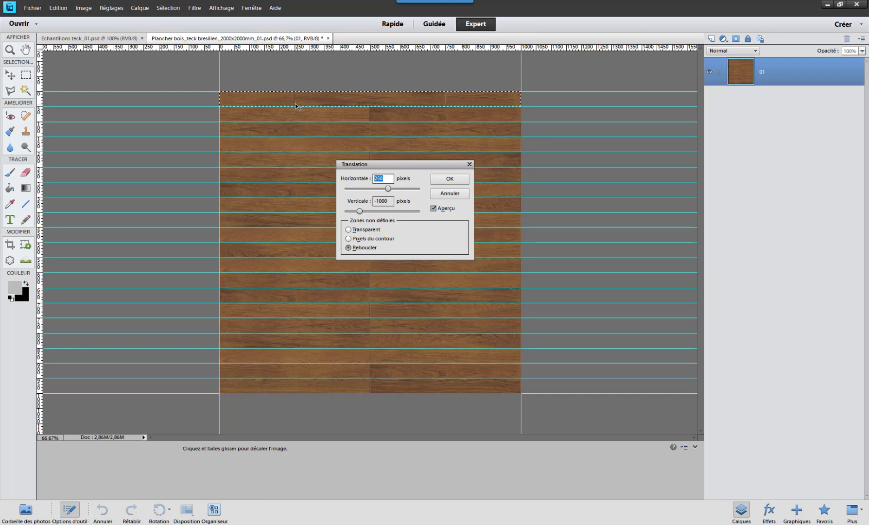
drag(390, 165, 417, 147)
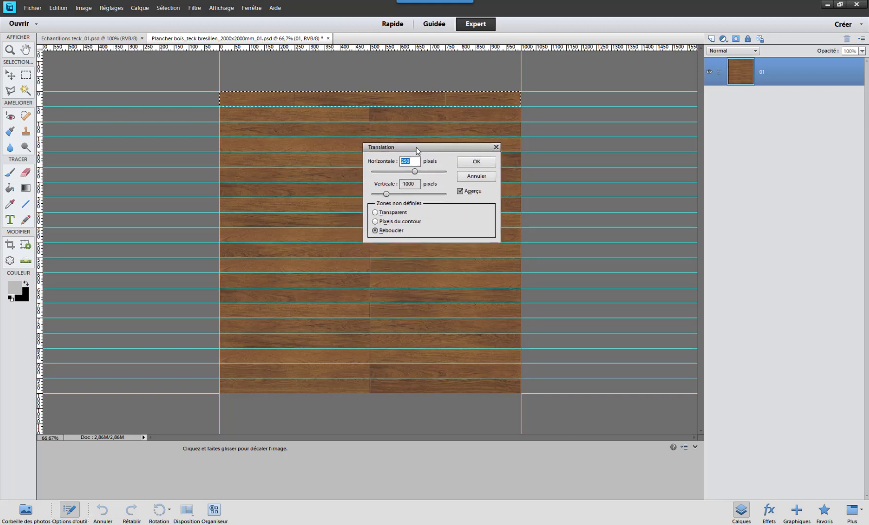
click(476, 161)
click(252, 112)
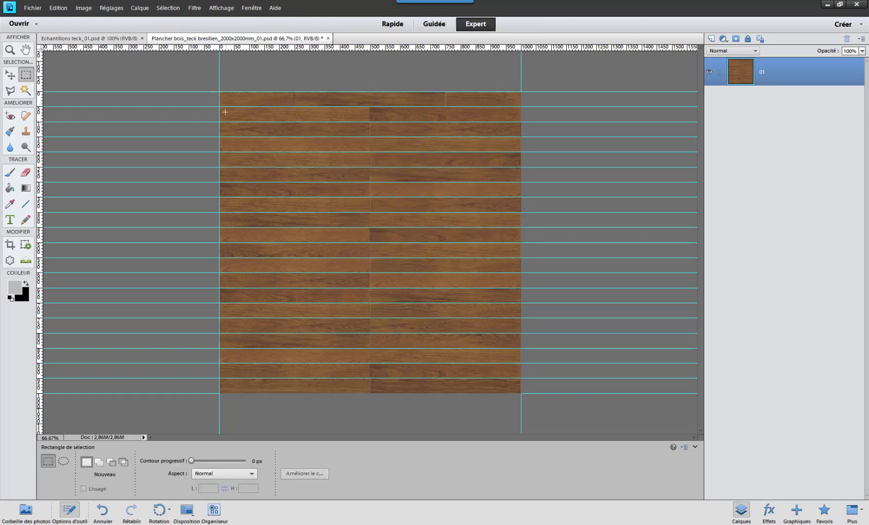
- Select the entire second plank row and translate it 150 pixels horizontally with the Translation filter
drag(540, 122, 219, 107)
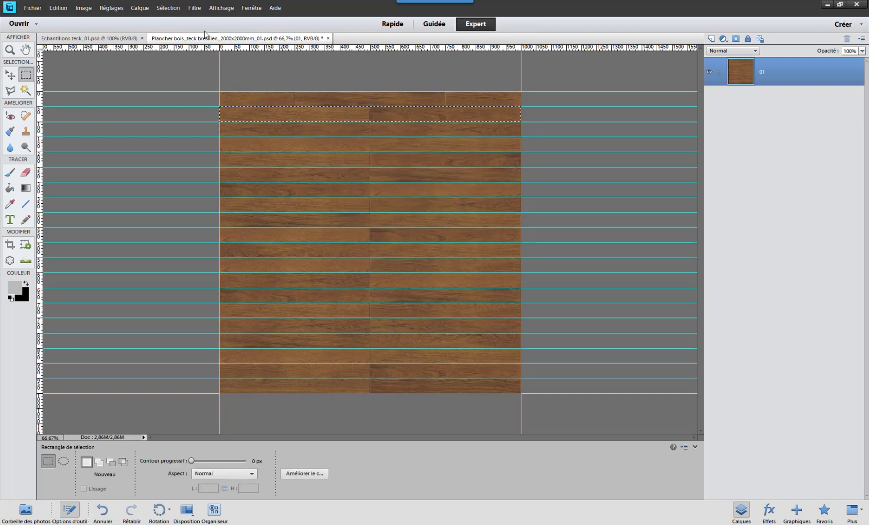
click(194, 8)
mouse_move(230, 151)
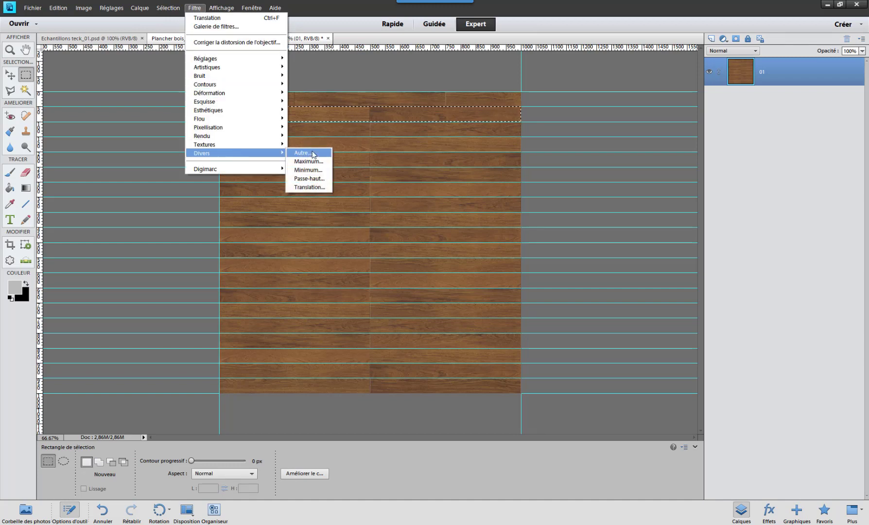
click(313, 185)
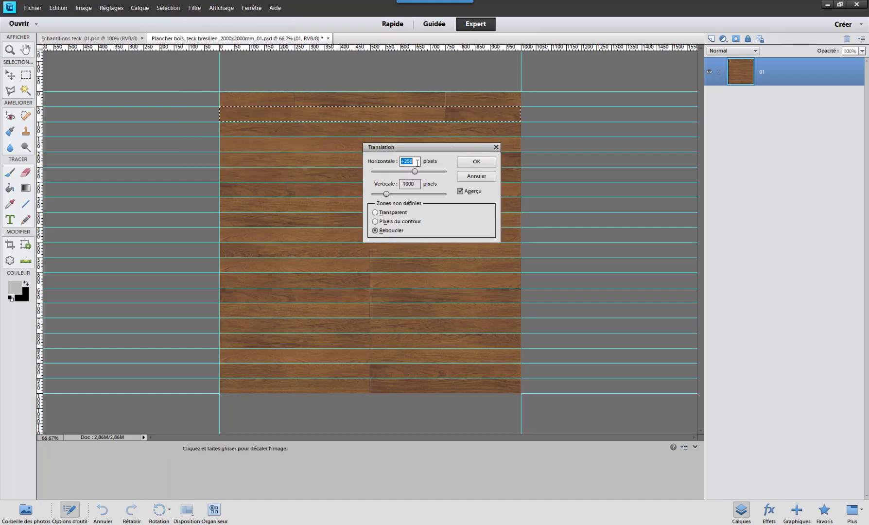
text(150)
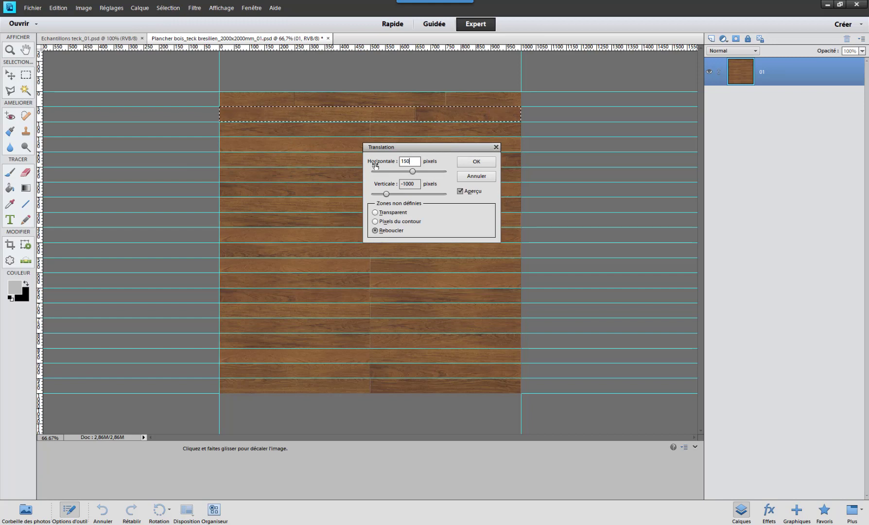
click(489, 163)
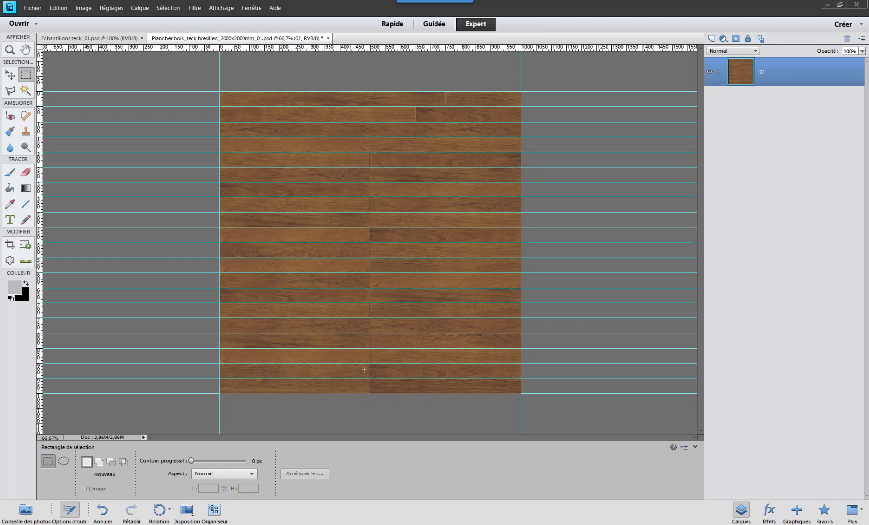
- Toggle the visibility of the guides over the staggered plank floor and leave them hidden
key(ctrl+z)
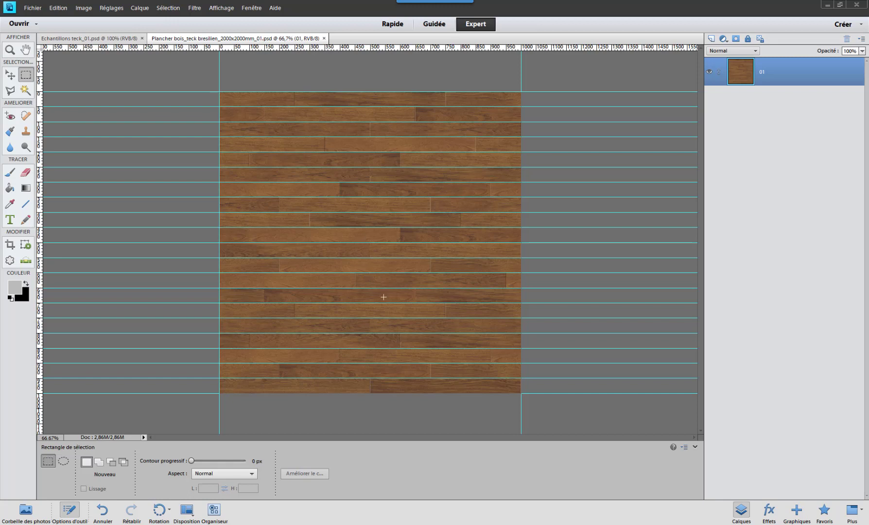
click(219, 9)
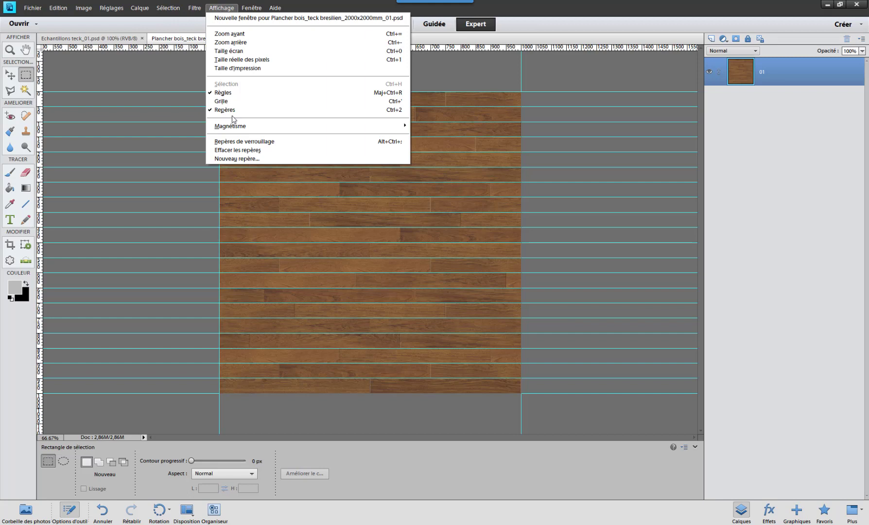
click(229, 111)
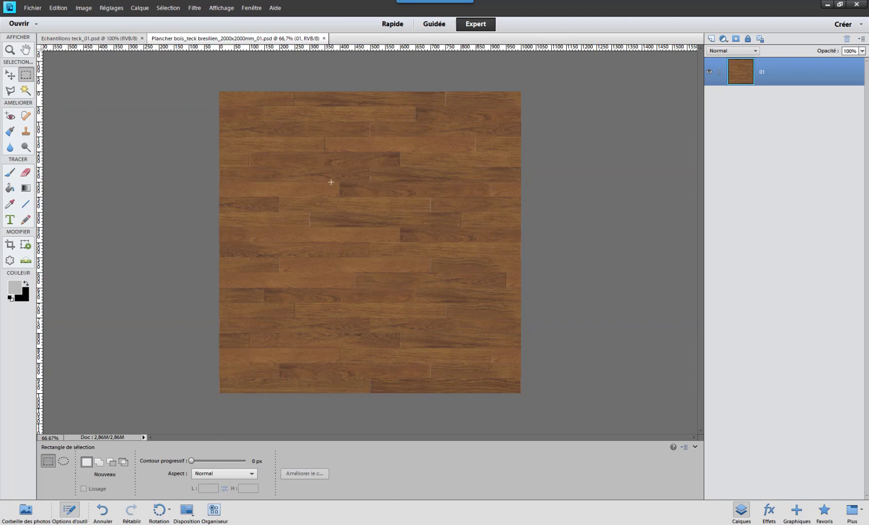
click(221, 9)
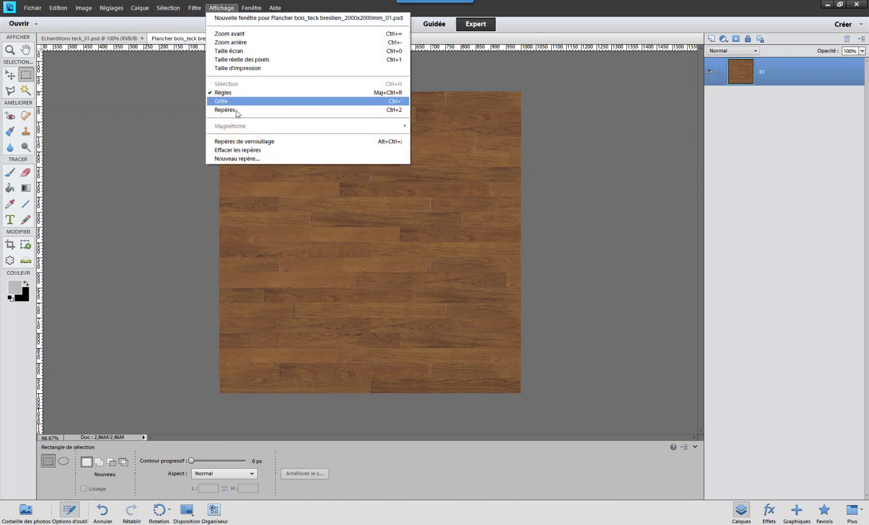
click(236, 114)
click(221, 8)
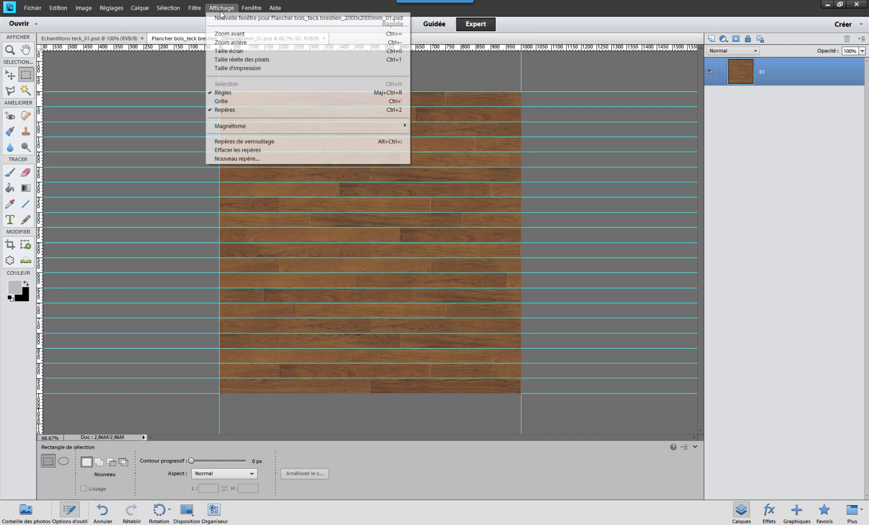
click(230, 114)
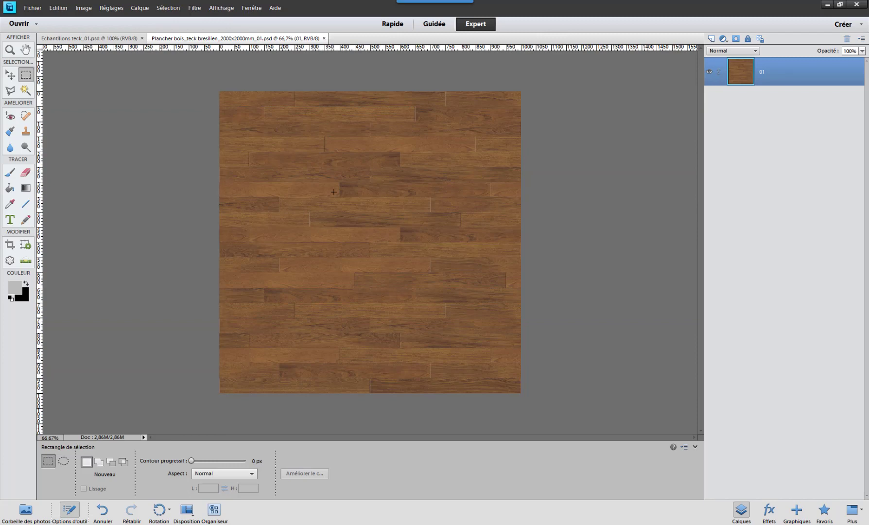
- Examine the staggered plank joints from the top to the bottom of the floor at 100% and return to the full view
key(ctrl+plus)
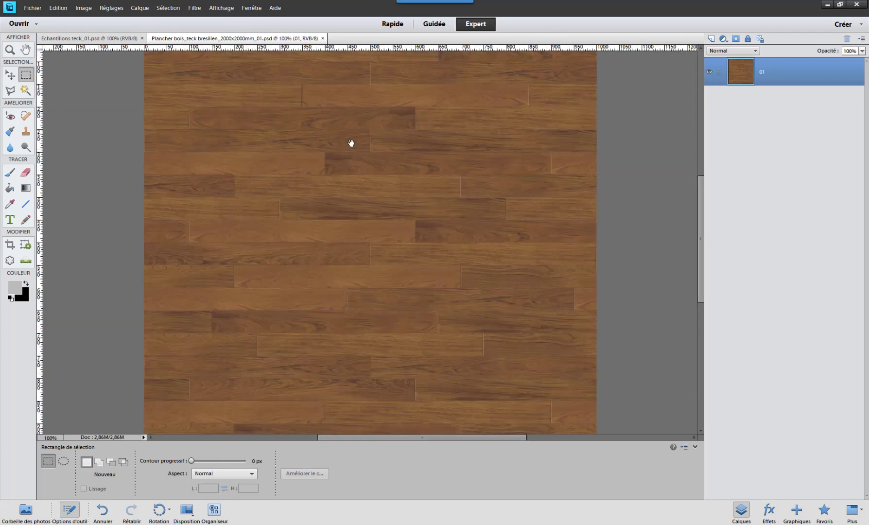
scroll(351, 202, up, 2)
scroll(341, 201, right, 1)
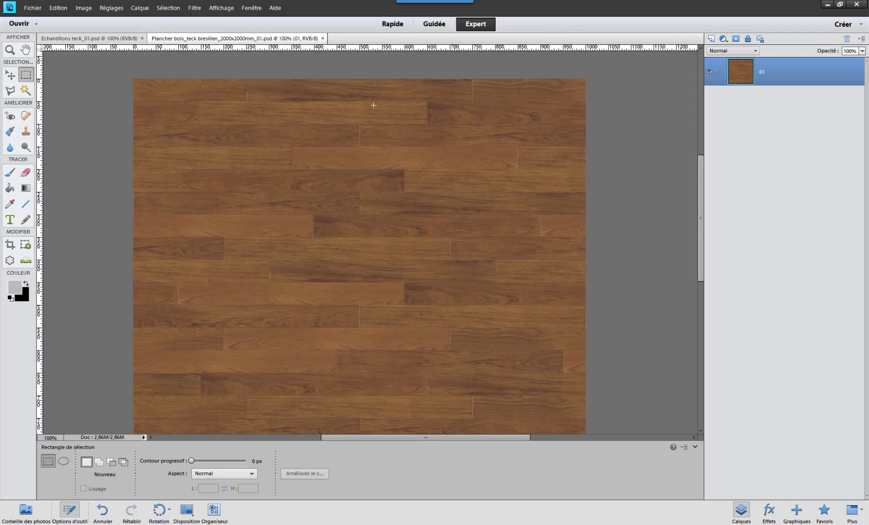
scroll(370, 262, down, 3)
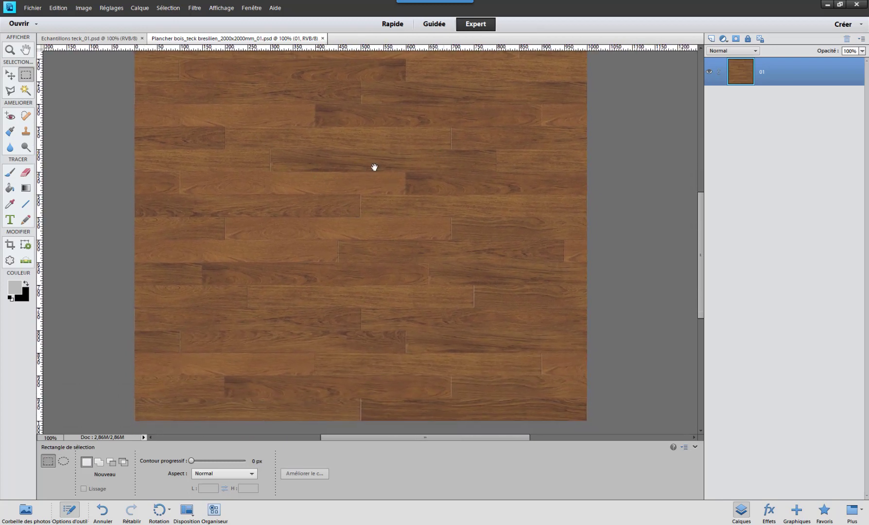
drag(374, 167, 382, 190)
key(ctrl+minus)
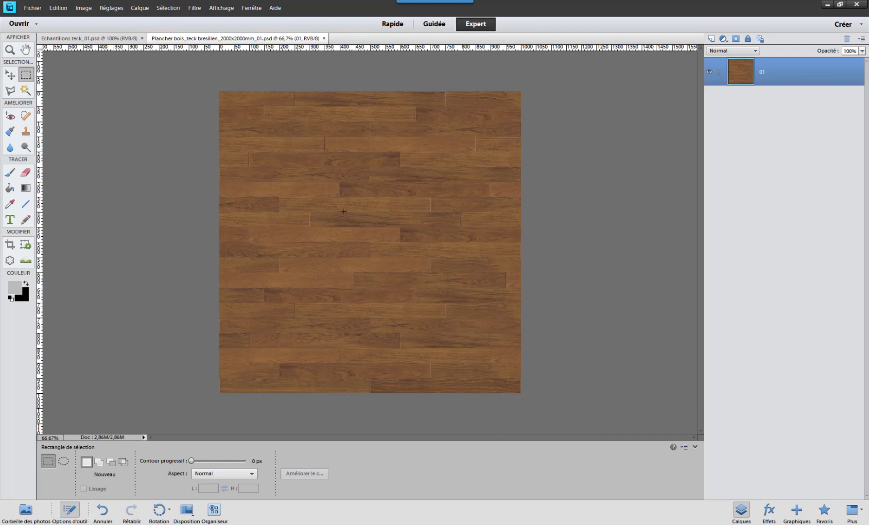